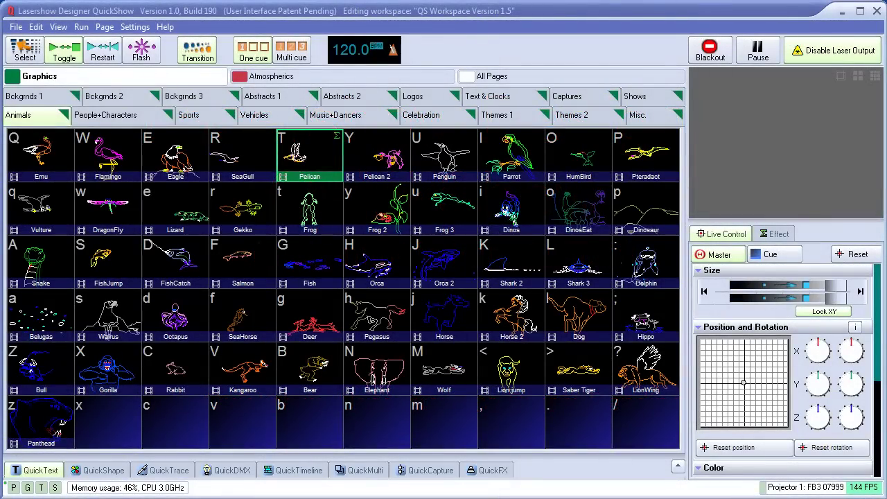
- Play the Orca, Orca 2, Horse, Elephant, FishCatch and then Panthead cues in turn
click(380, 267)
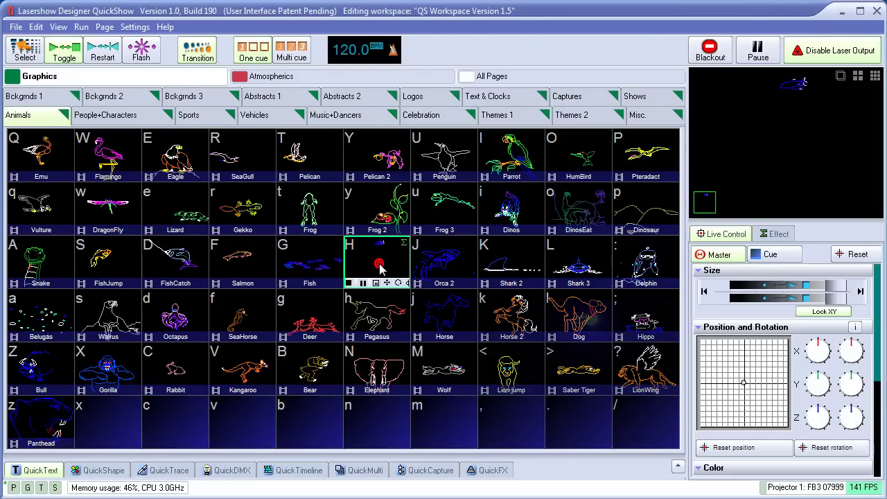
click(443, 267)
click(461, 331)
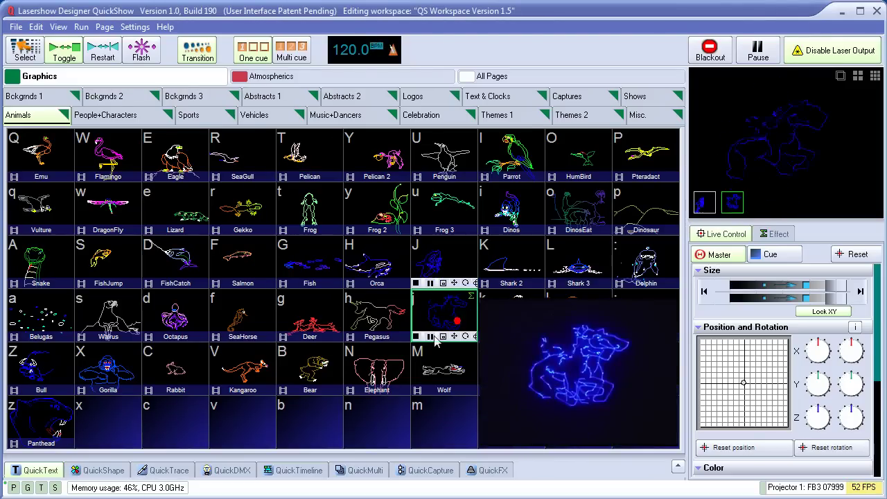
click(377, 371)
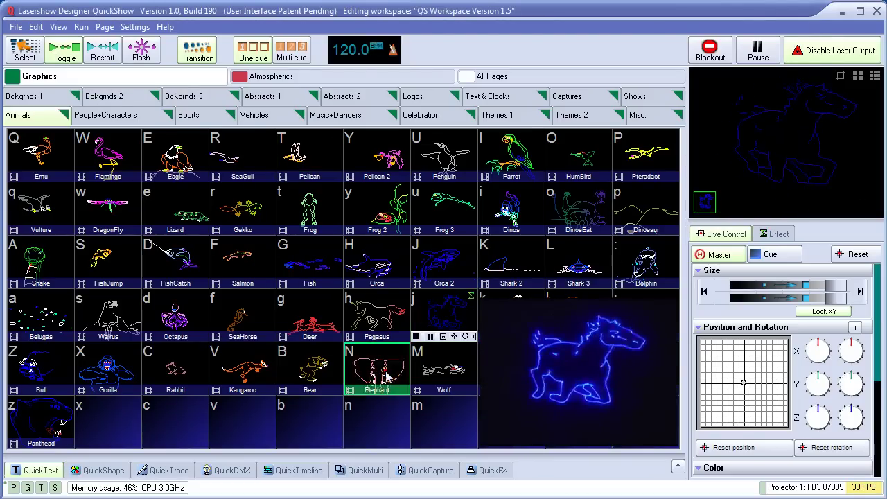
click(174, 262)
click(38, 424)
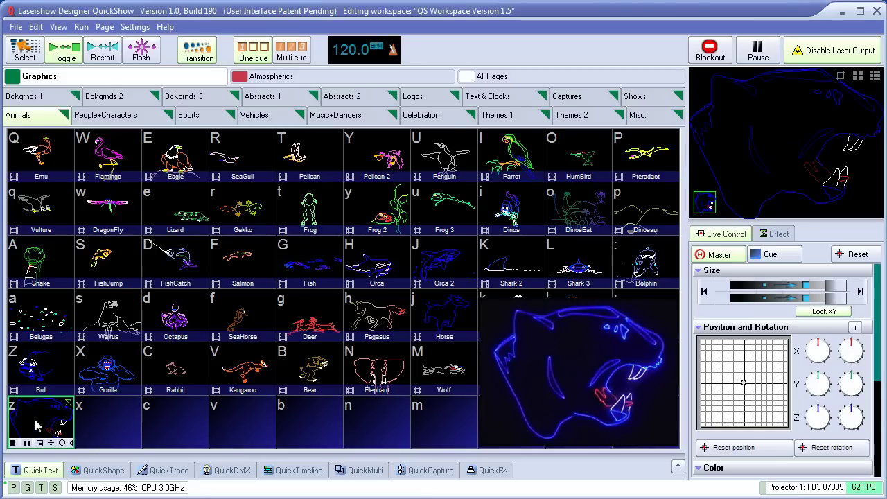
- Adjust Panthead's size, recentre its position and turn its Z-rotation knob in Live Control
mouse_move(806, 287)
mouse_down()
mouse_move(840, 285)
mouse_move(743, 296)
mouse_move(840, 287)
mouse_up()
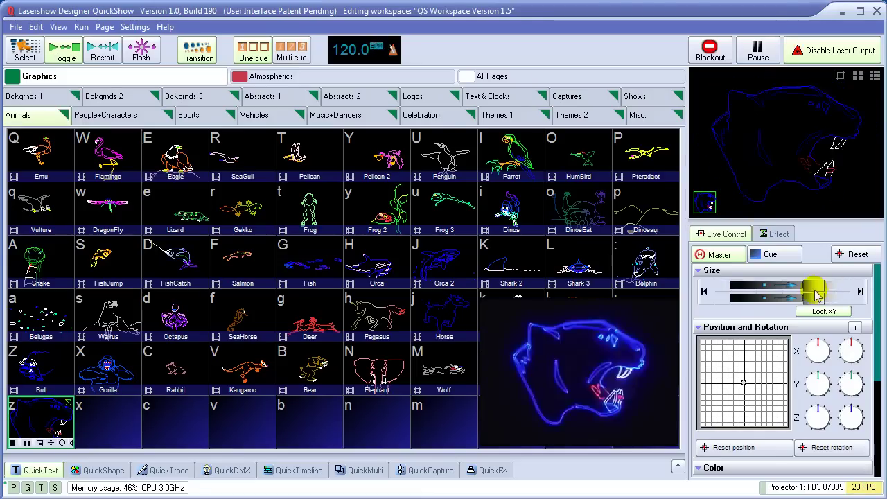
drag(744, 382, 742, 344)
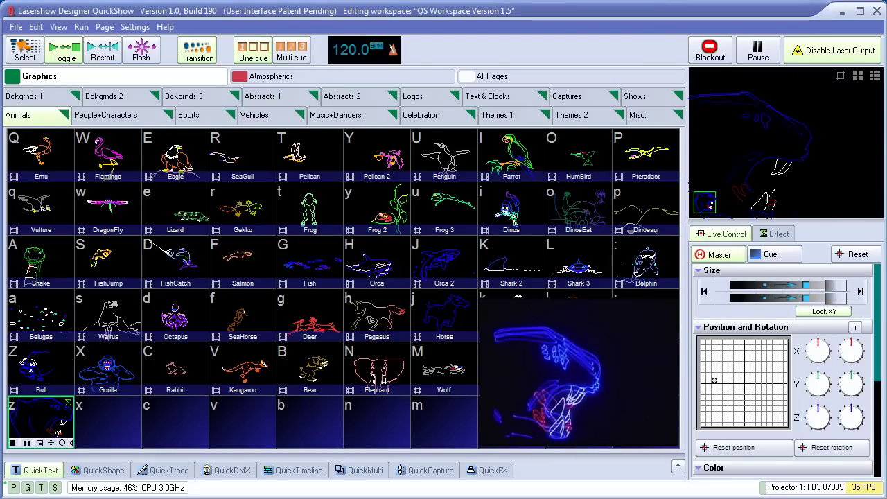
click(744, 382)
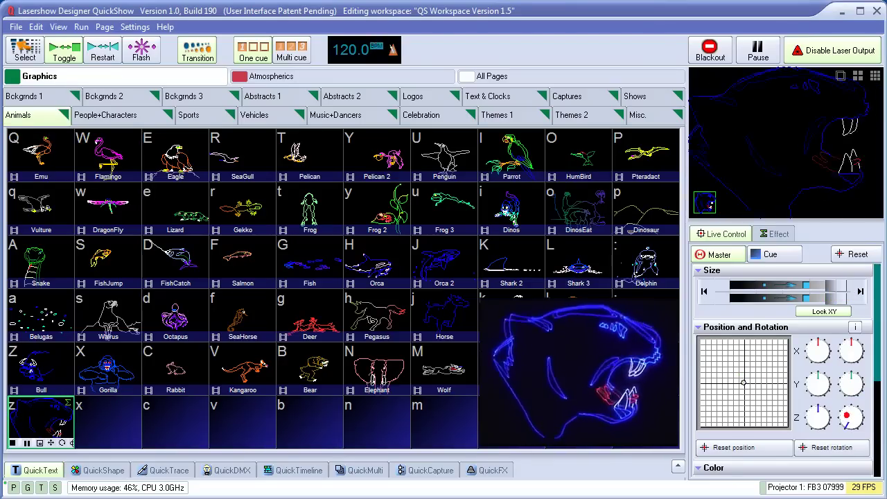
drag(851, 414, 853, 419)
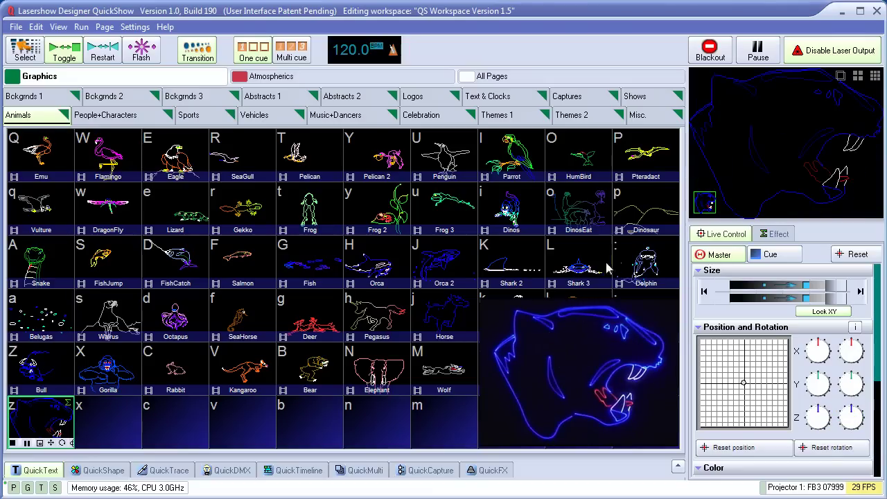
- Play Pelican, then add Waves 2 from Bckgrnds 1 and Analog Clock from Text & Clocks
click(321, 161)
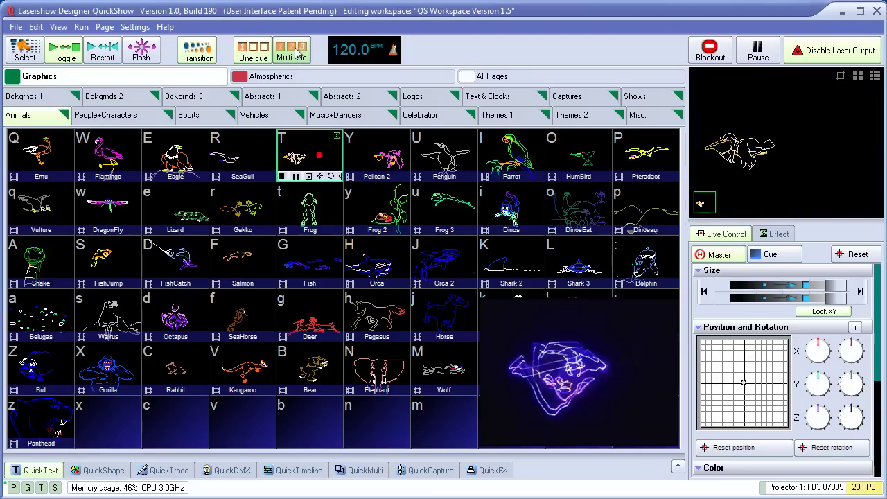
click(39, 100)
click(104, 165)
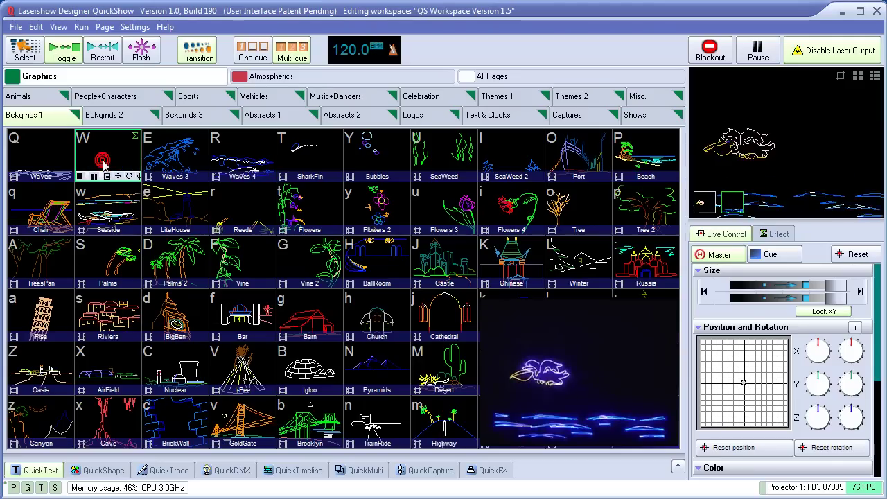
click(524, 115)
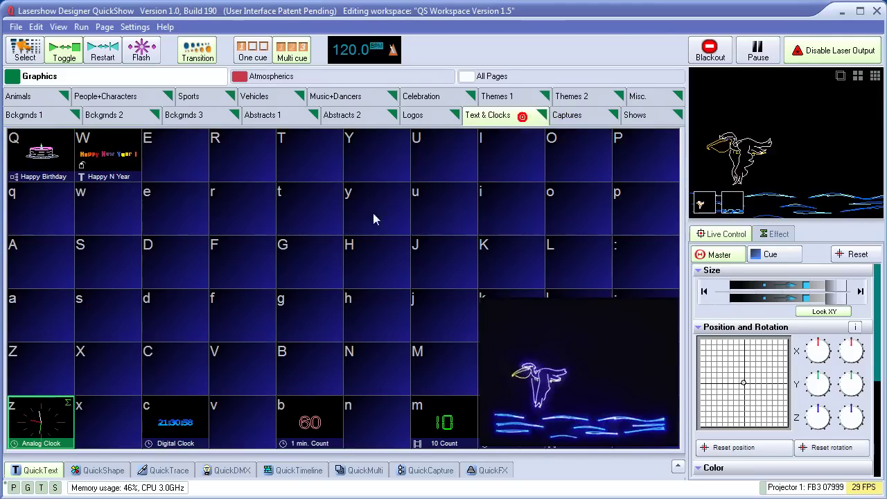
click(54, 428)
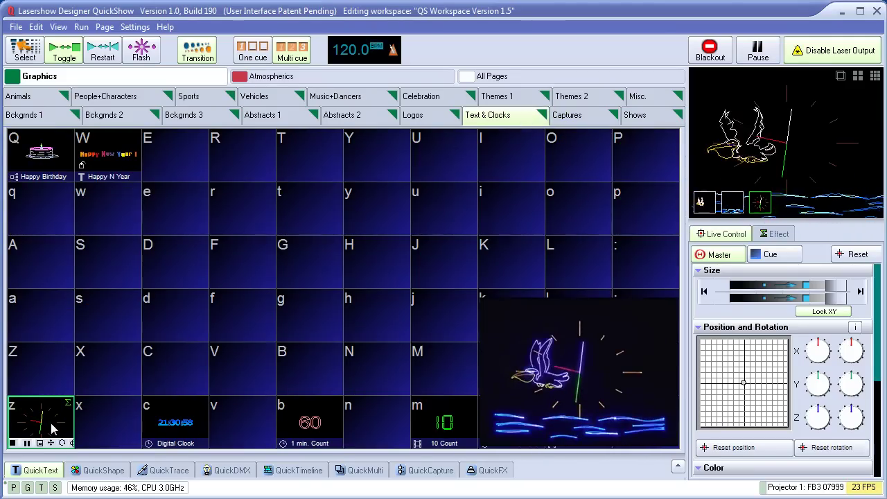
- Nudge the playing Analog Clock slightly right, then return to the Animals cue page
click(35, 442)
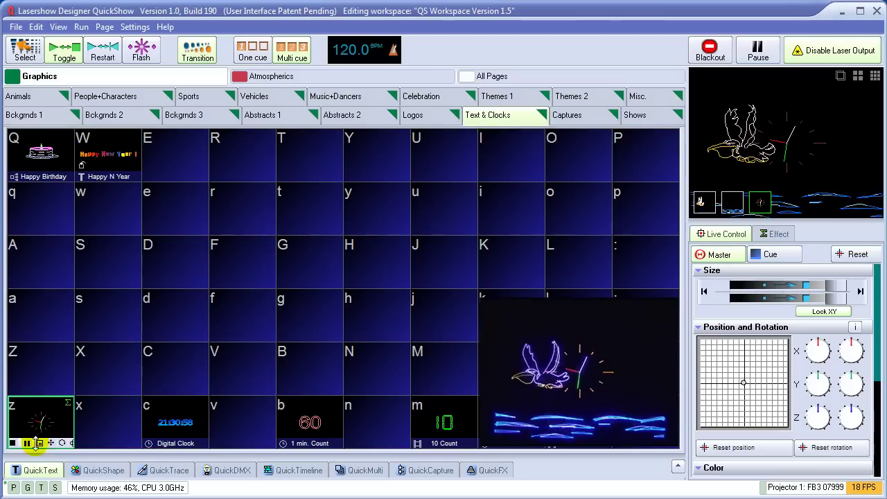
click(51, 443)
drag(51, 443, 58, 442)
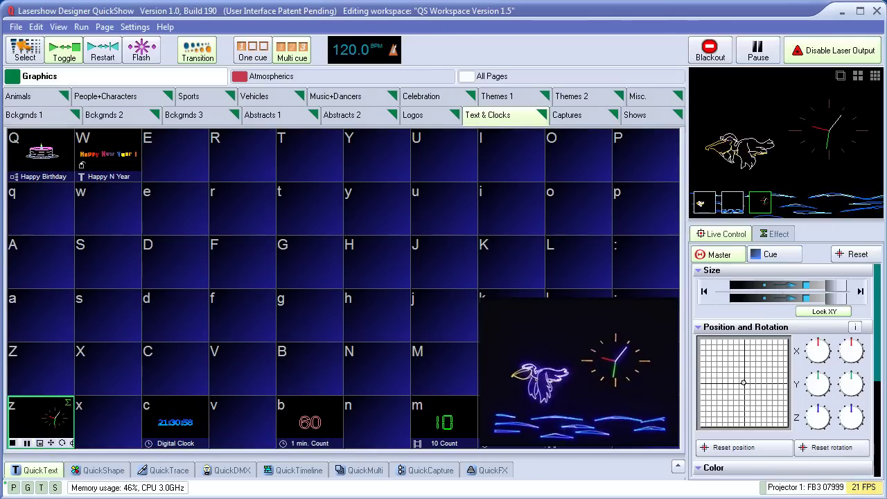
click(28, 96)
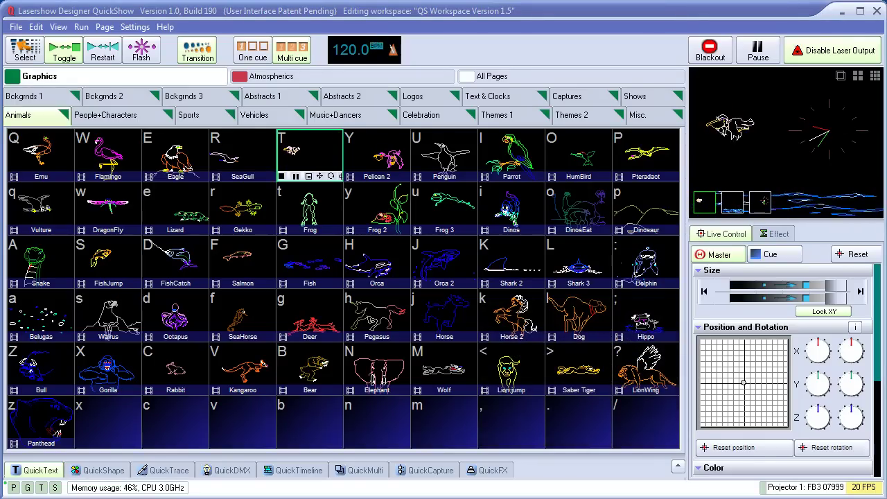
- In QuickText, replace Pangolin with 'Award Submission' and make the text cyan
click(39, 470)
double_click(53, 371)
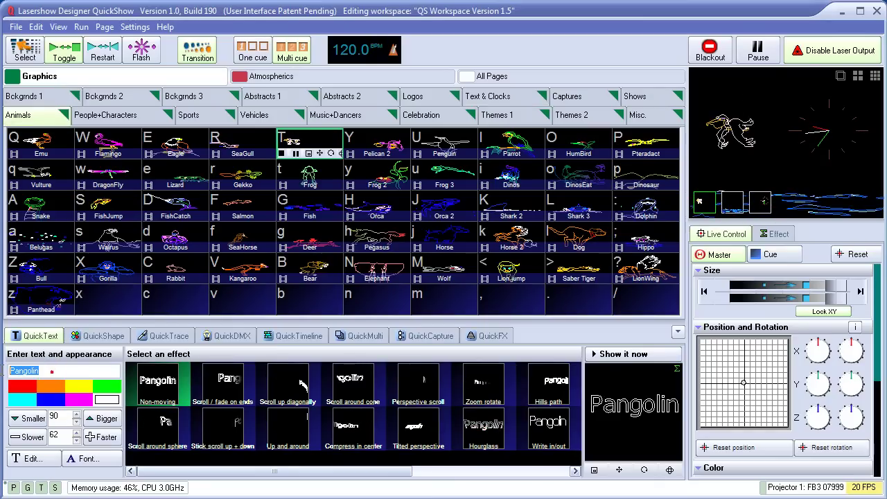
text(A)
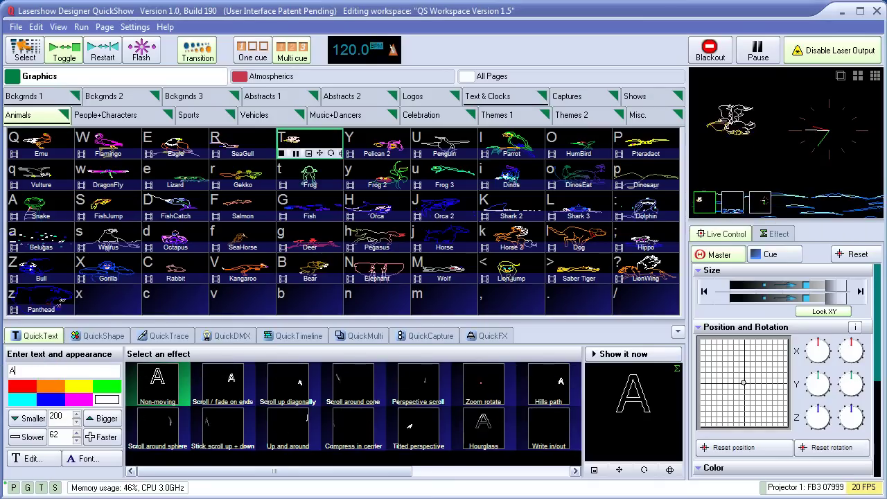
text(ward Su)
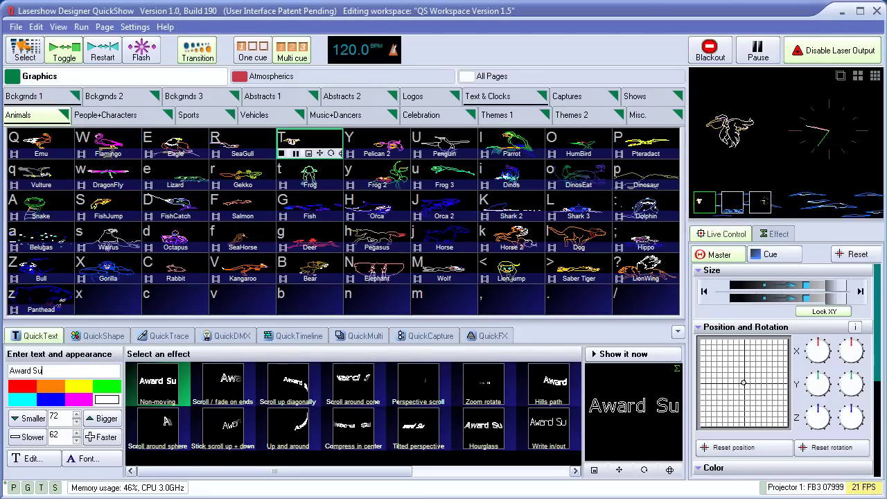
text(bmission)
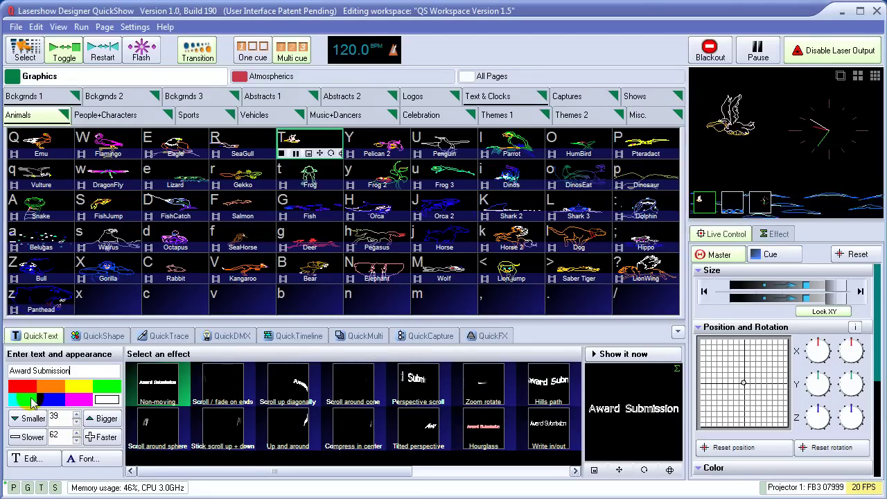
click(29, 399)
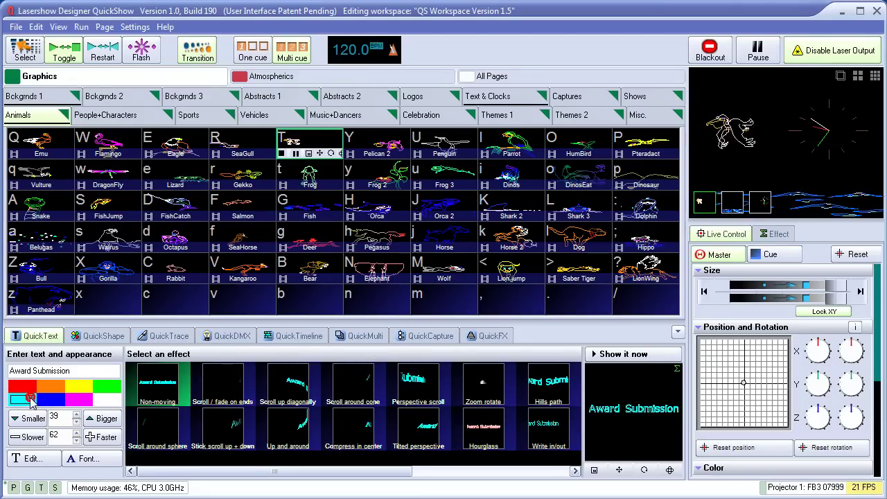
- Try several text effects, settle on Perspective scroll, and enlarge the text
click(416, 388)
click(412, 435)
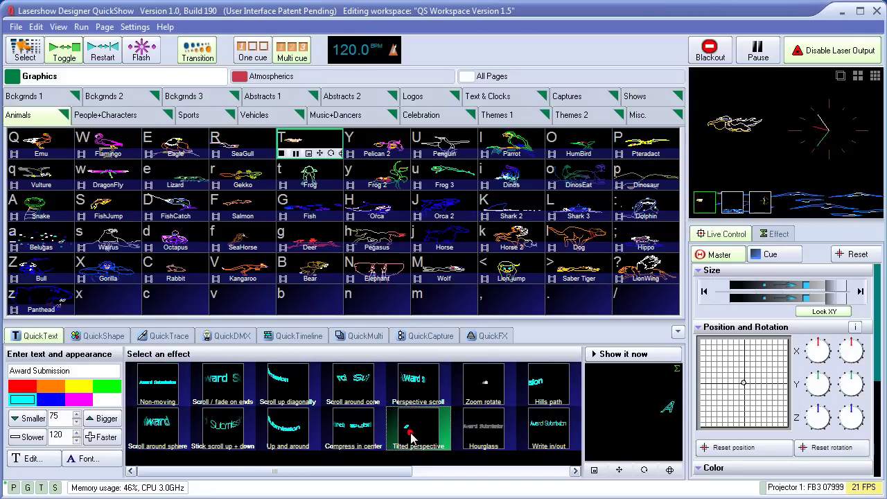
click(544, 435)
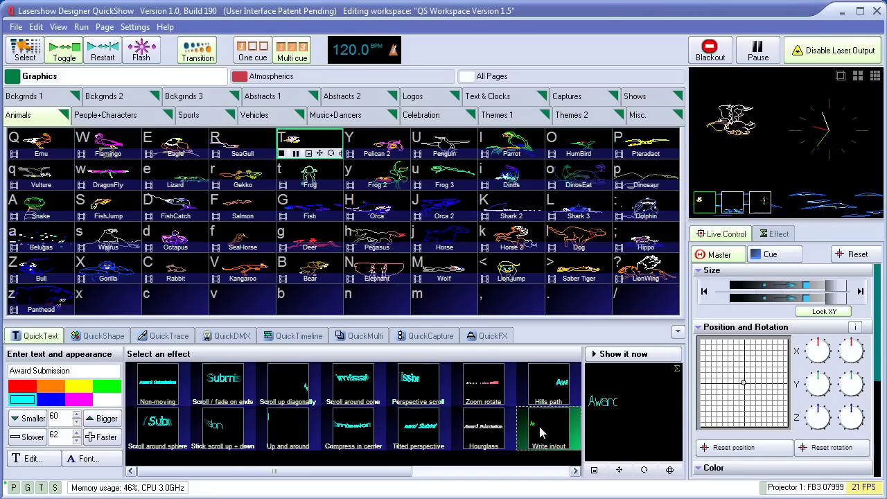
click(294, 426)
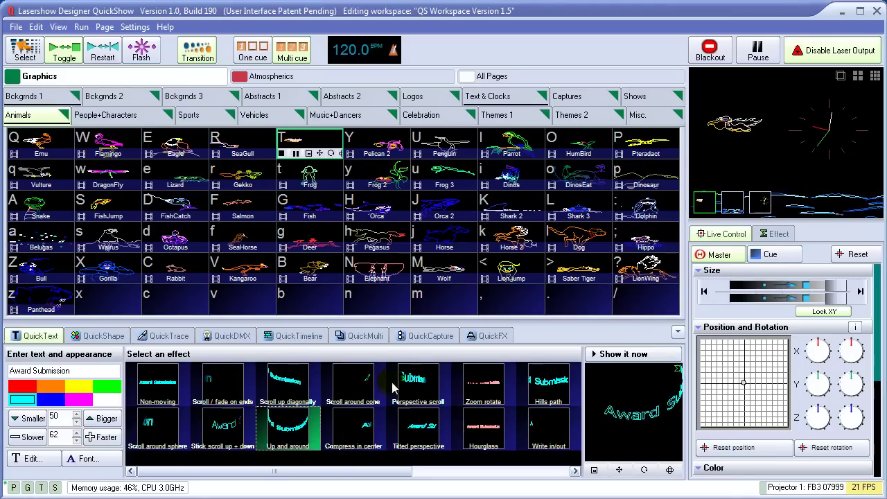
click(415, 391)
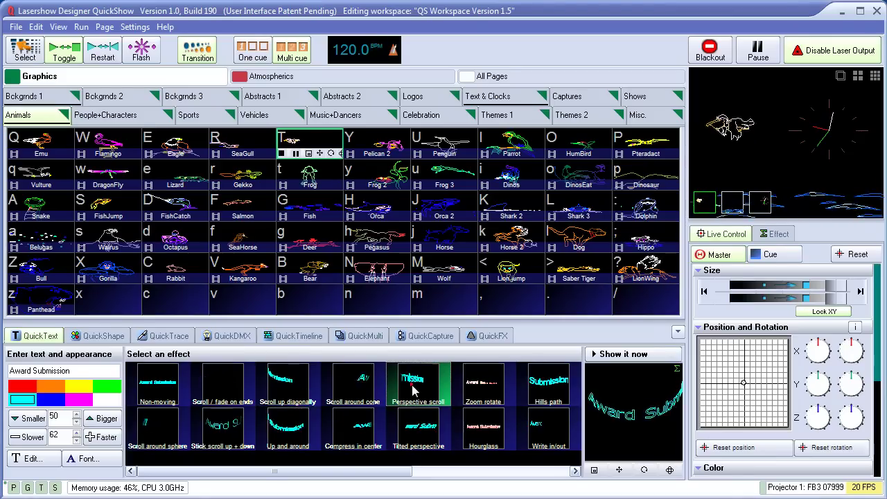
click(108, 421)
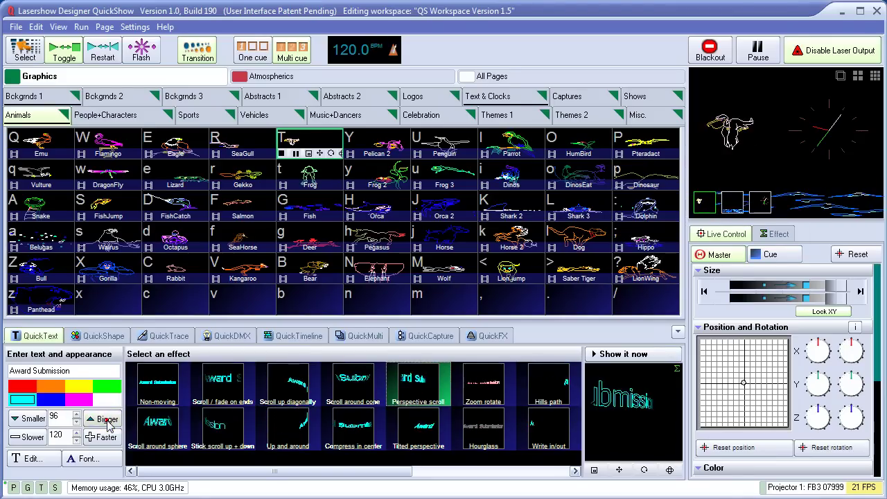
click(107, 421)
click(107, 421)
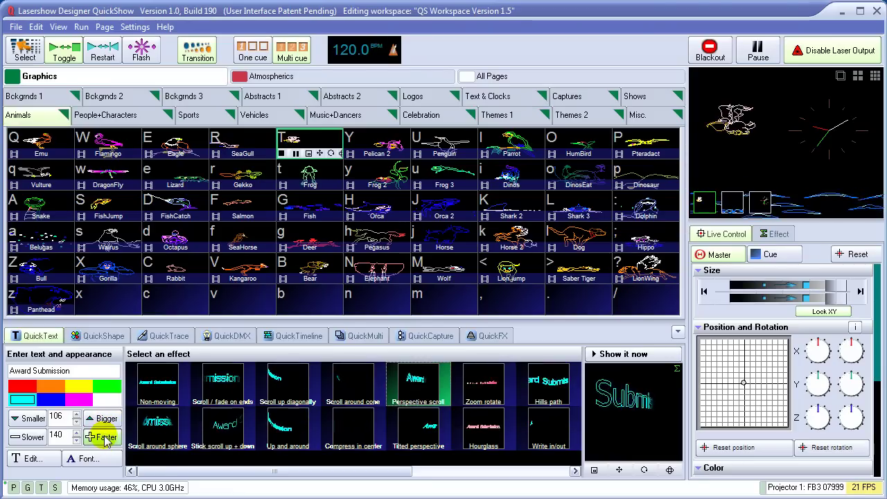
click(626, 360)
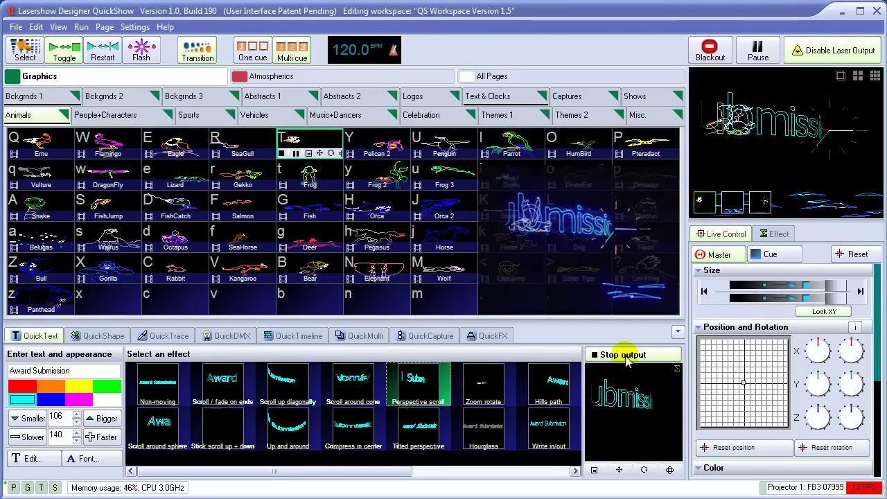
click(625, 356)
drag(626, 388, 658, 303)
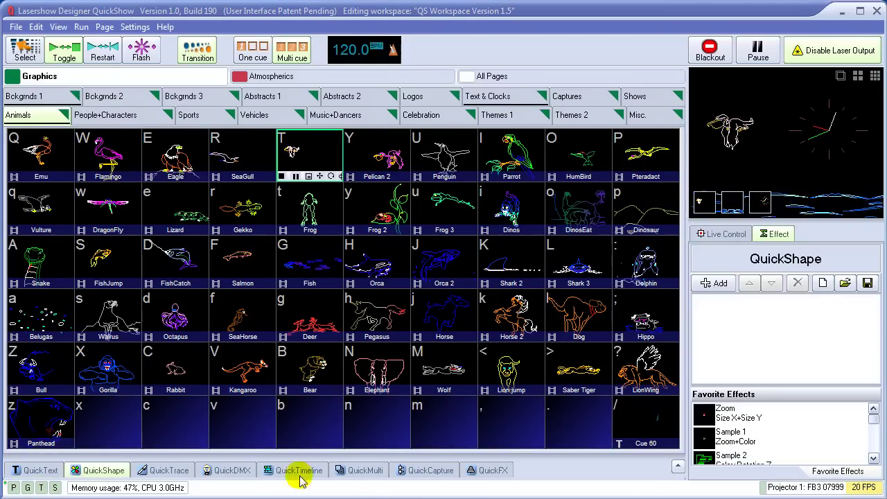
- In QuickShape, after trying other shapes, use a line with the 5 Vertical Waves effect
click(111, 471)
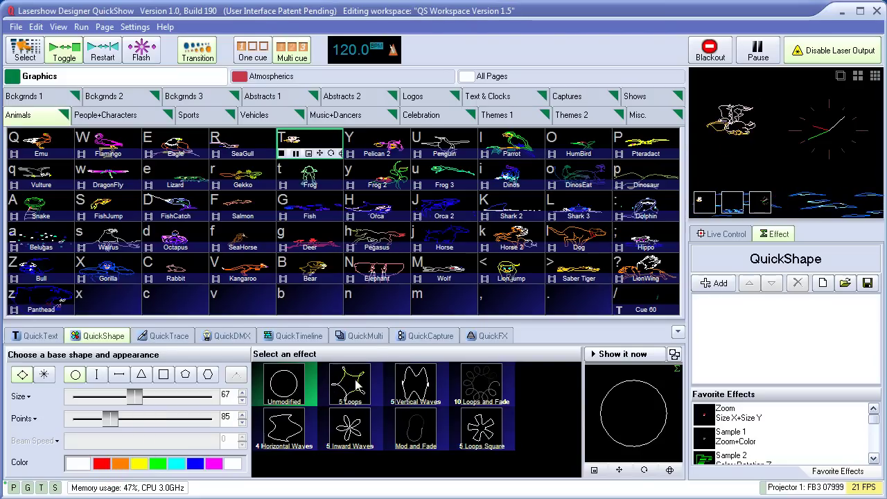
click(120, 374)
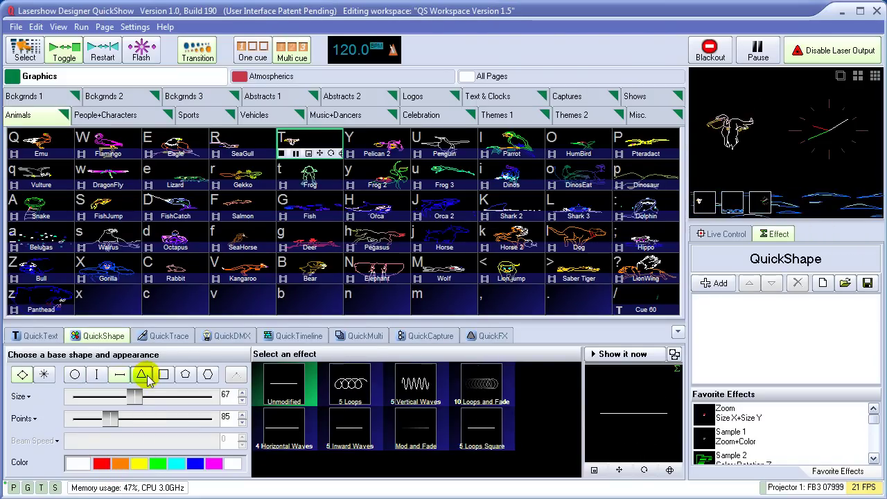
click(142, 375)
click(166, 378)
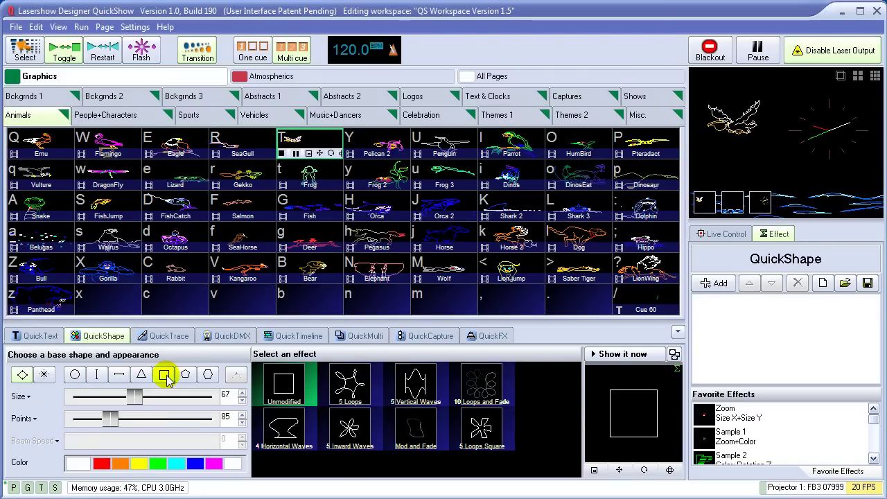
click(372, 387)
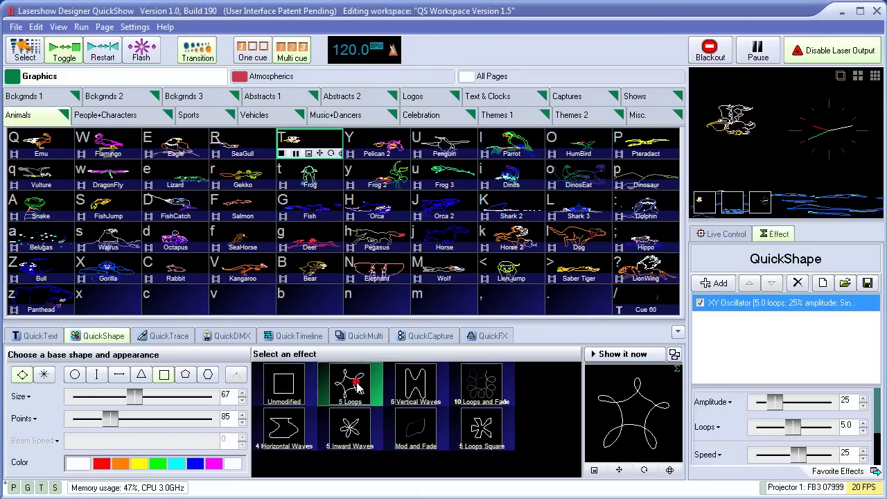
click(119, 375)
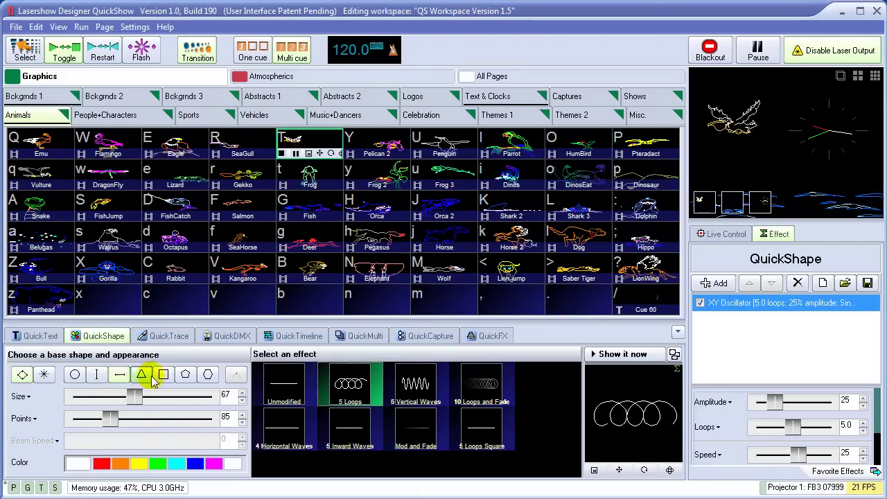
click(416, 385)
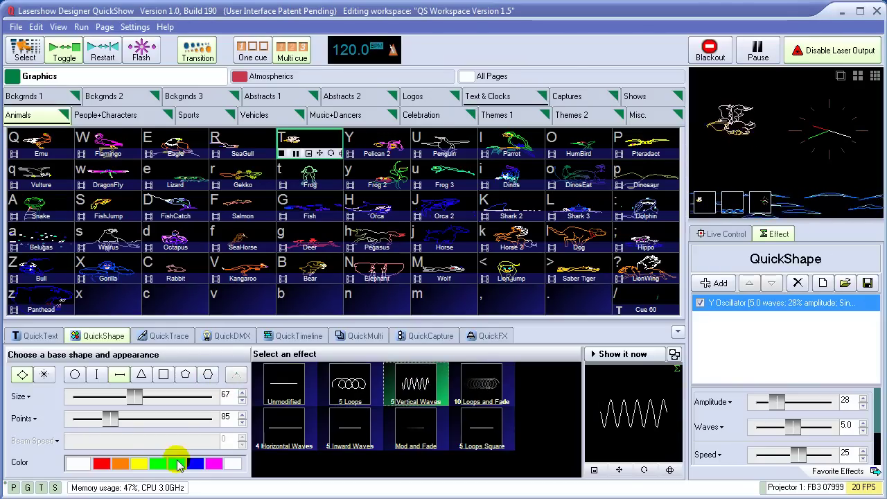
- Make the shape cyan at size 93 with lower wave amplitude, as dotted beams with fewer points
click(176, 463)
drag(136, 402, 160, 401)
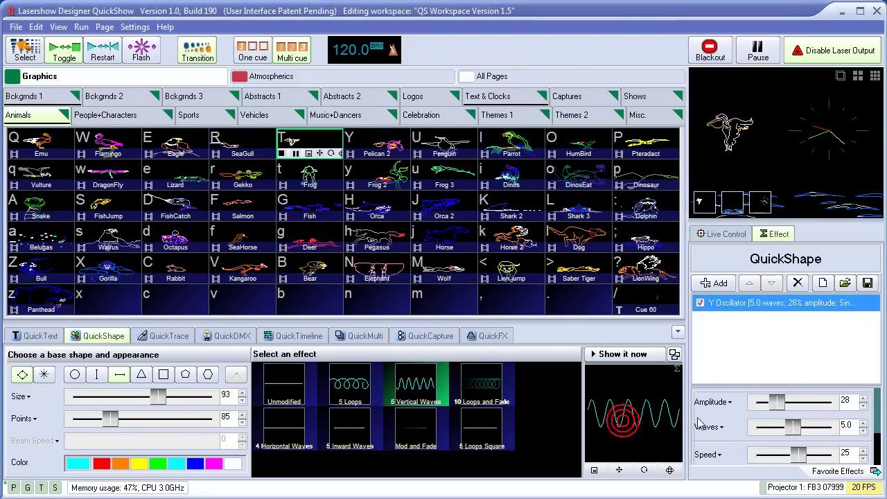
click(773, 405)
mouse_move(777, 407)
mouse_down()
mouse_move(766, 402)
mouse_move(786, 429)
mouse_move(774, 433)
mouse_move(791, 458)
mouse_up()
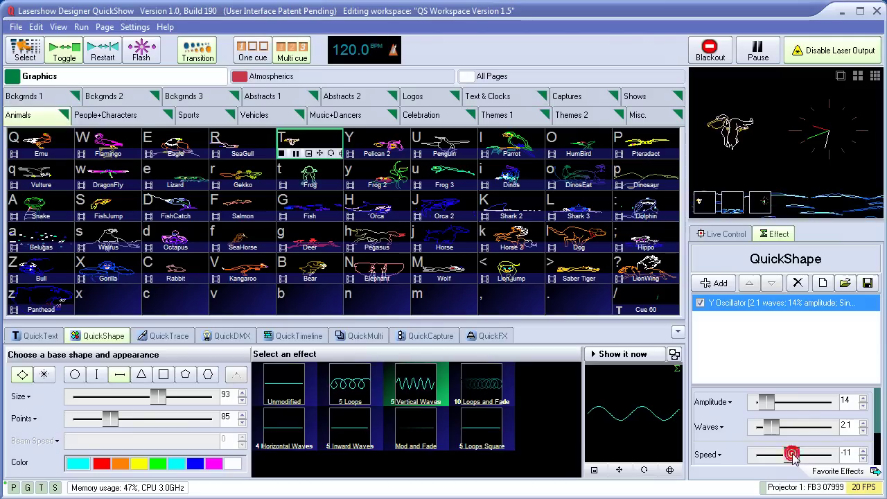
click(46, 378)
drag(106, 419, 129, 420)
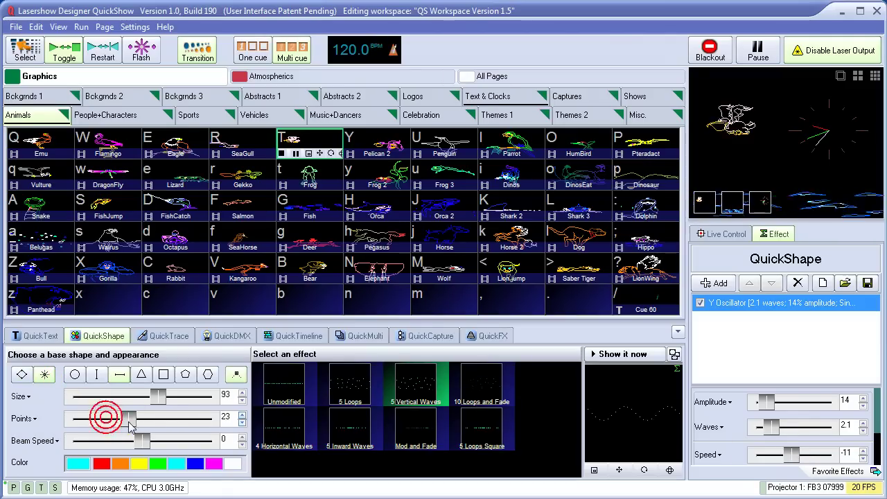
- Add a gradient colour effect, preview it on the laser, and save it as Cue 59
click(706, 284)
click(797, 406)
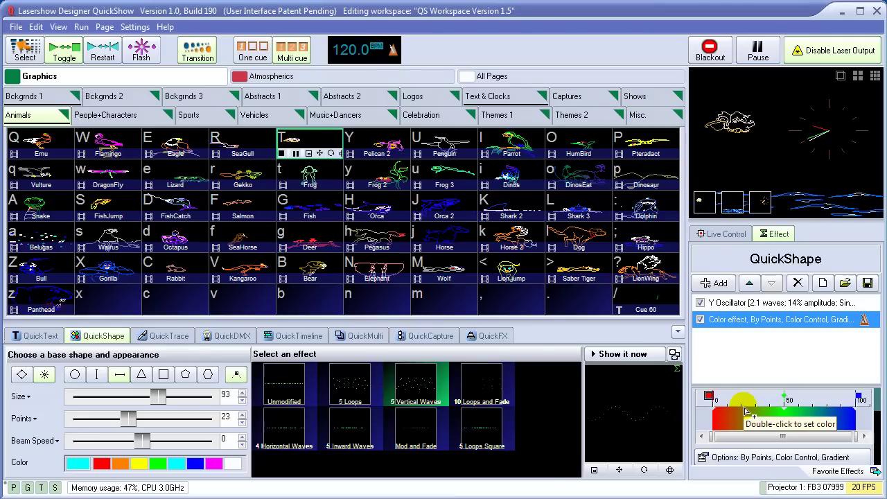
click(624, 356)
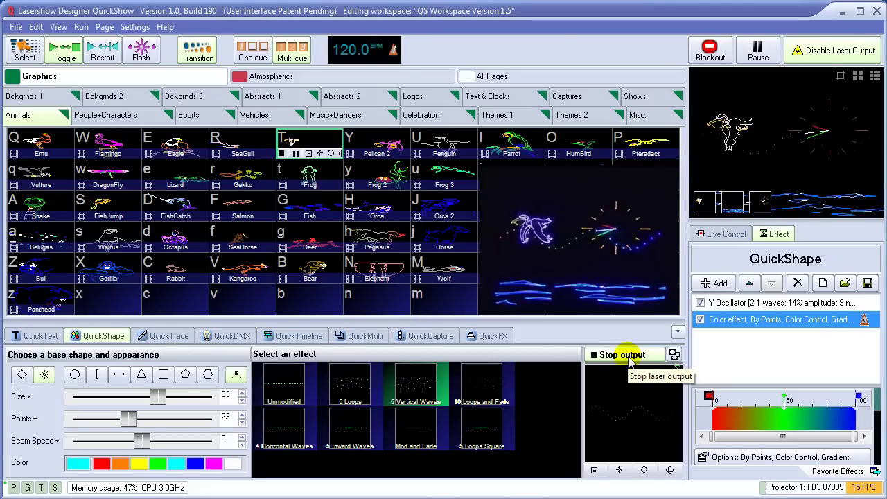
click(629, 360)
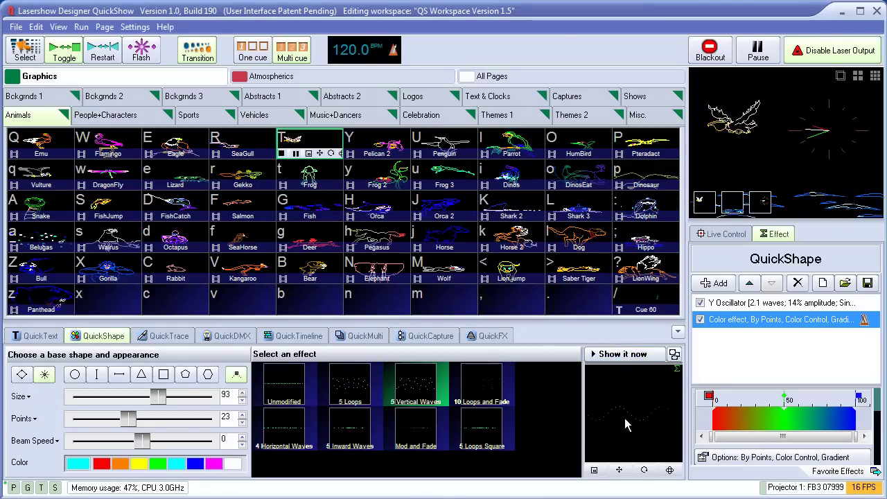
drag(586, 326, 576, 305)
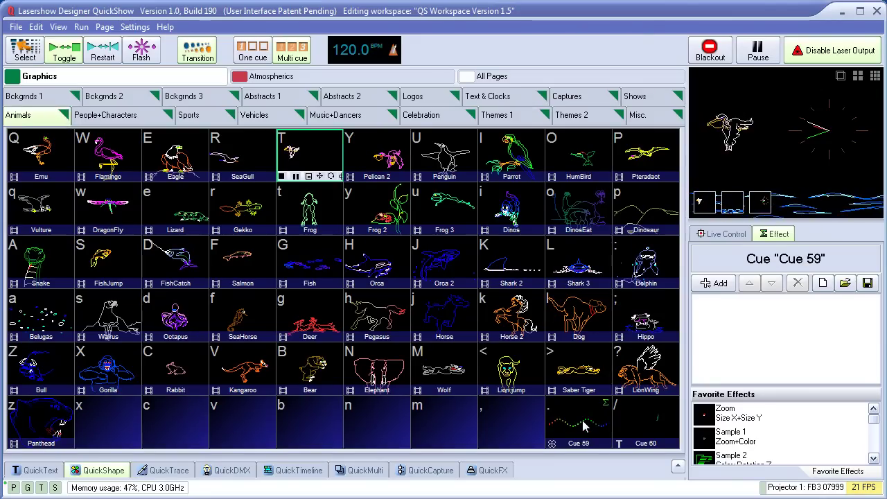
- In QuickTrace, load the SEAWORLD.BMP orca image for tracing
click(165, 470)
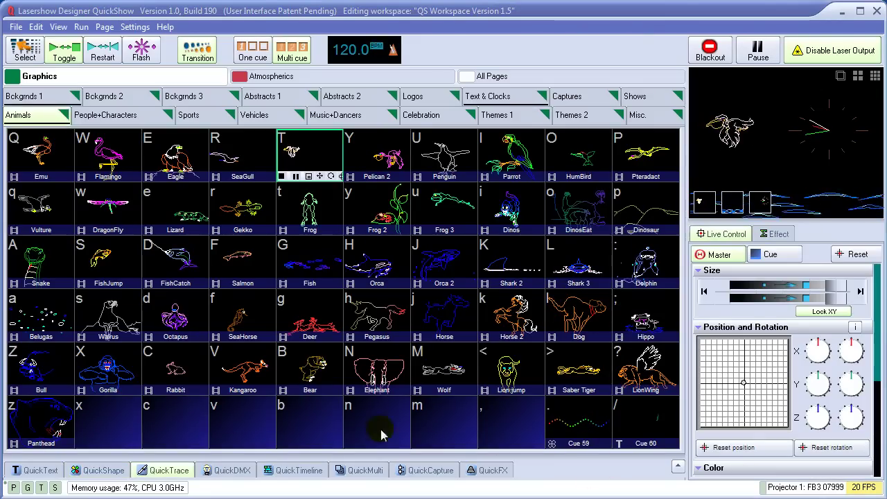
click(173, 476)
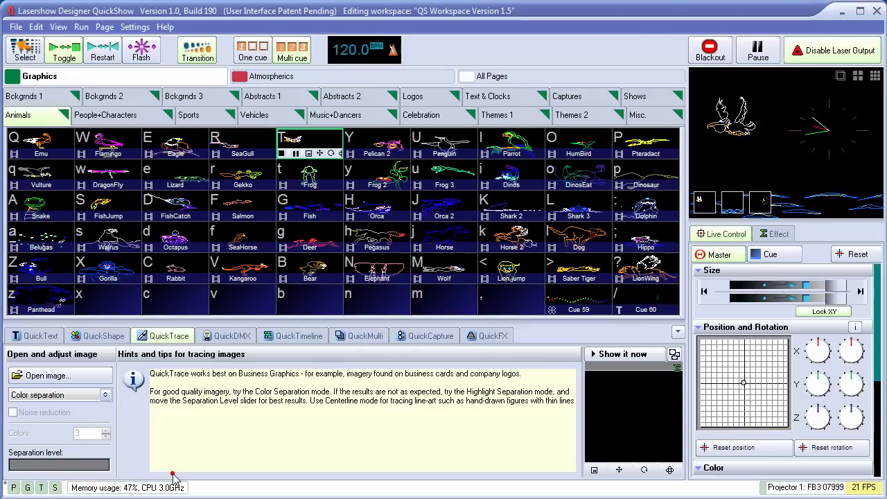
click(69, 376)
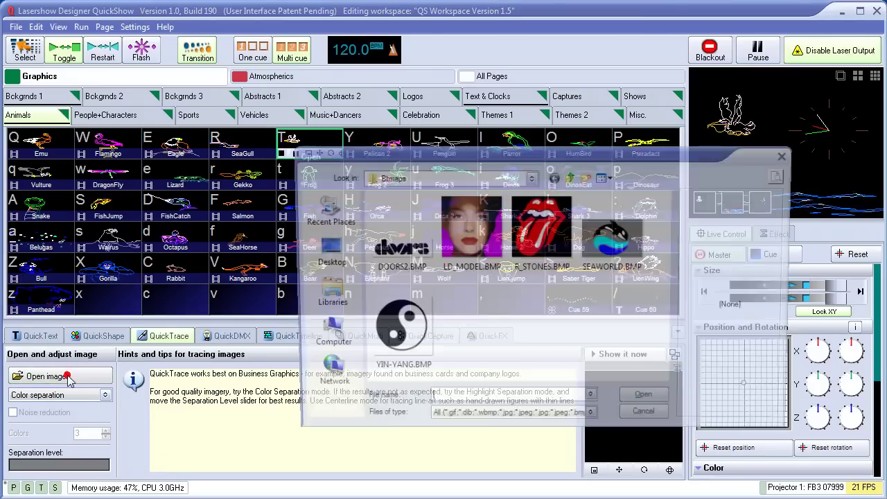
click(613, 239)
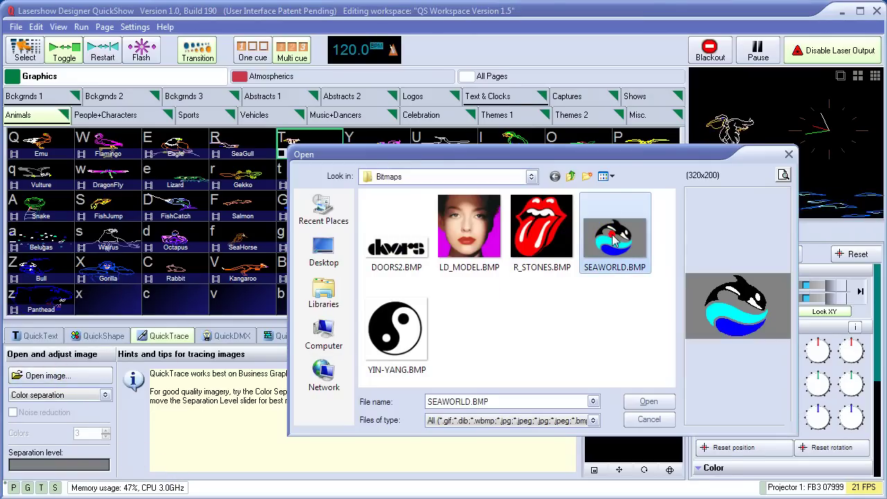
click(658, 402)
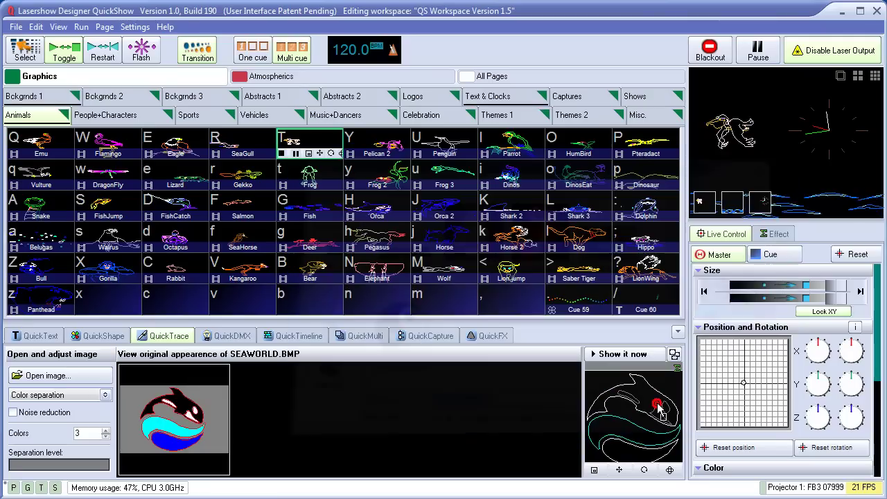
- Preview the traced orca on the laser, then store it as Cue 58
click(619, 355)
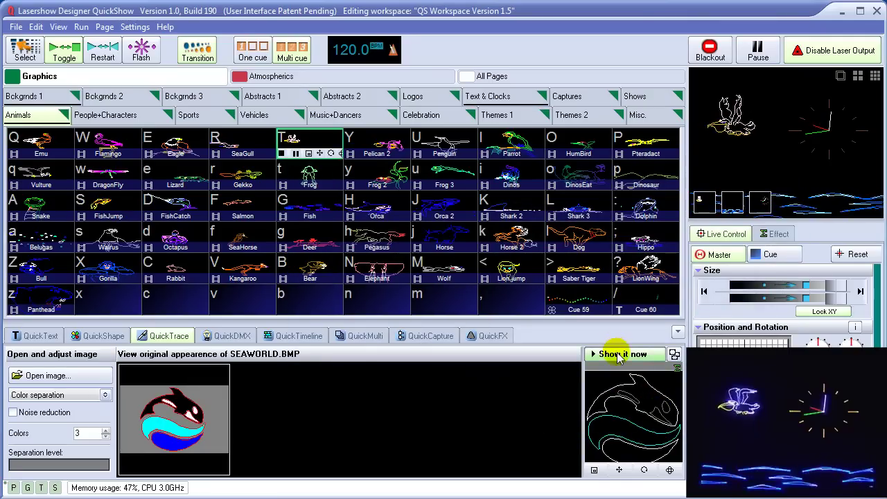
click(619, 355)
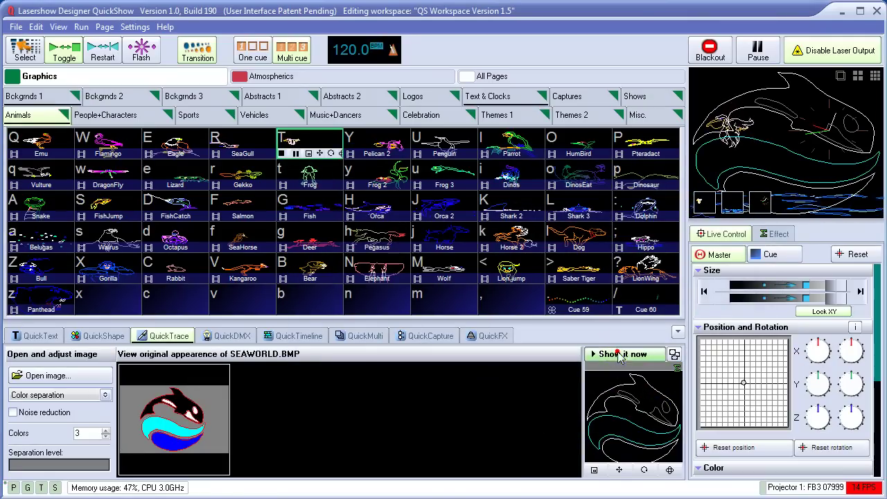
drag(506, 310, 506, 310)
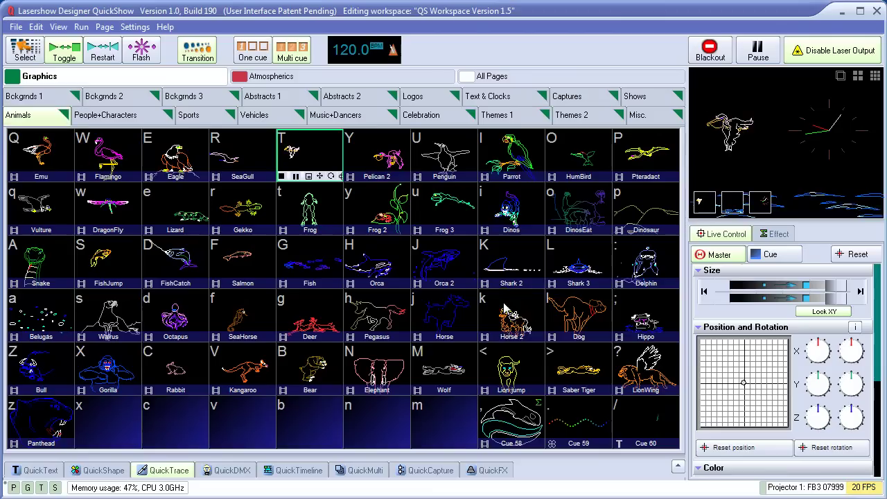
- Edit Cue 58's frame and resize the orca into the top-right corner
right_click(514, 425)
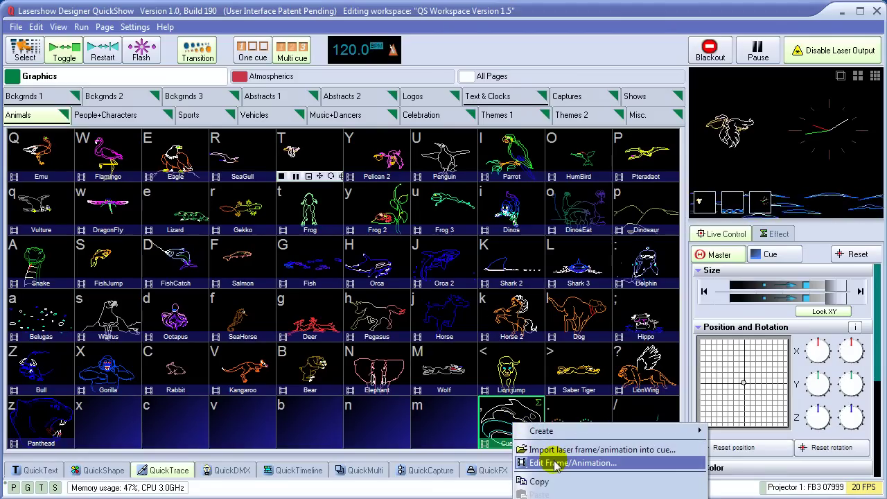
click(556, 463)
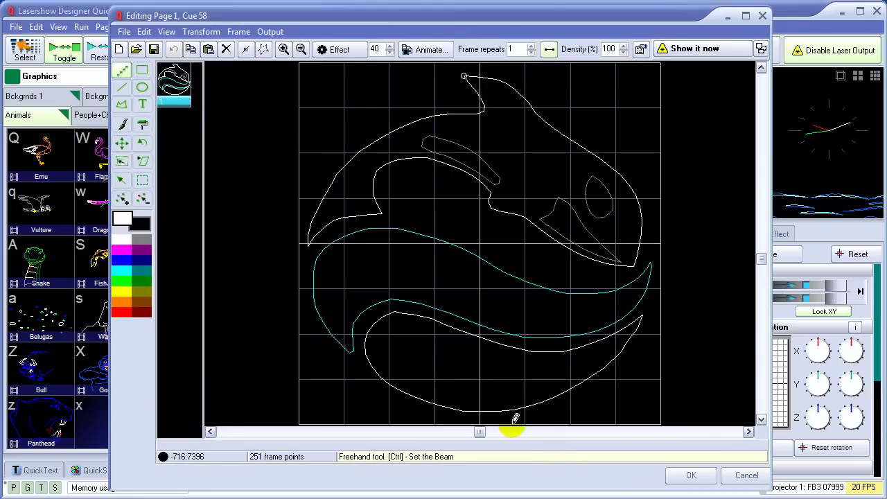
click(119, 162)
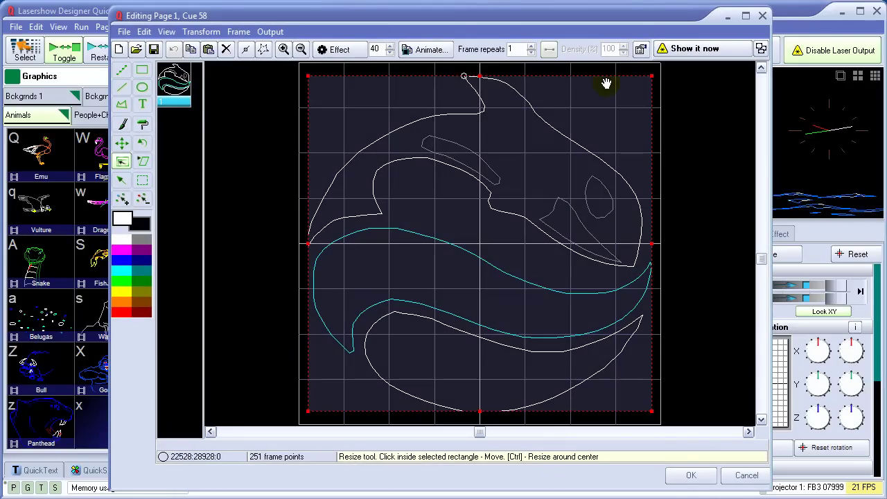
drag(309, 410, 540, 170)
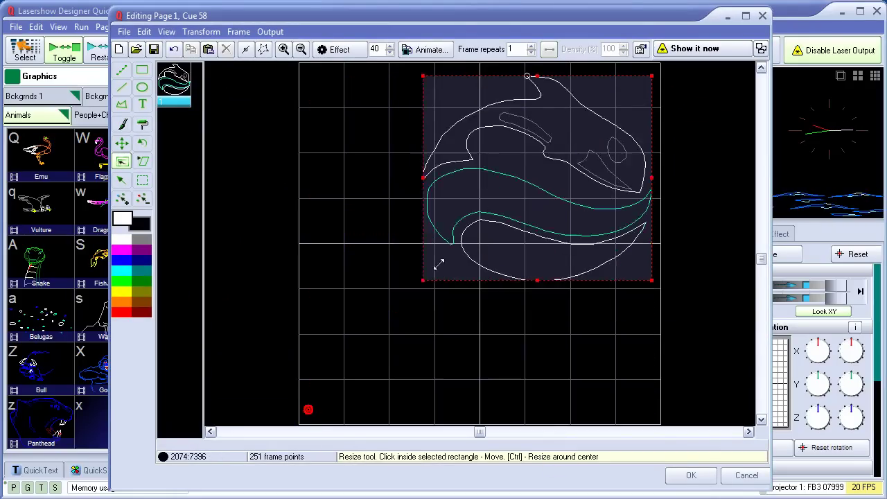
- Add 'Sea World' text to the frame with bottom-centre alignment
click(144, 104)
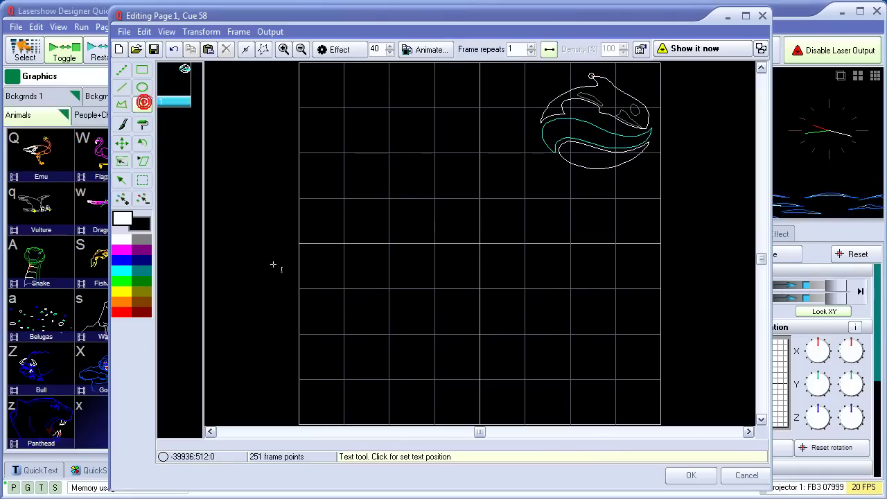
click(328, 372)
text(Sea)
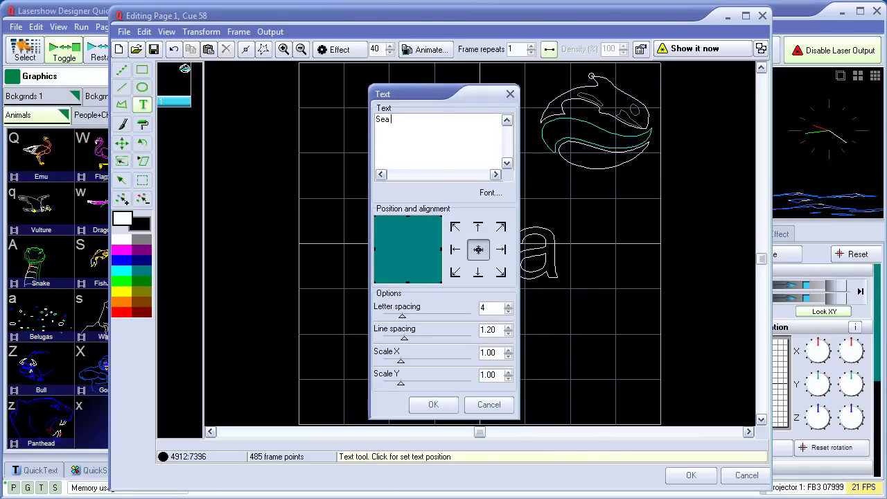
text(Wor)
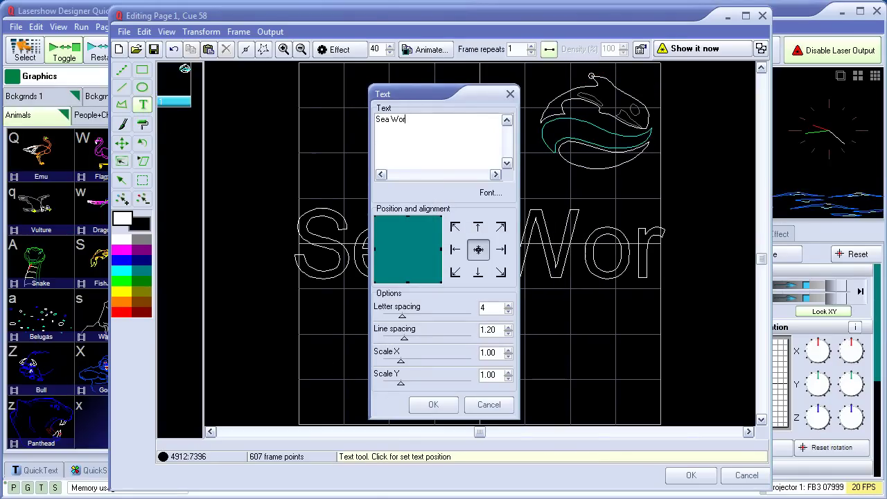
text(ld)
click(478, 271)
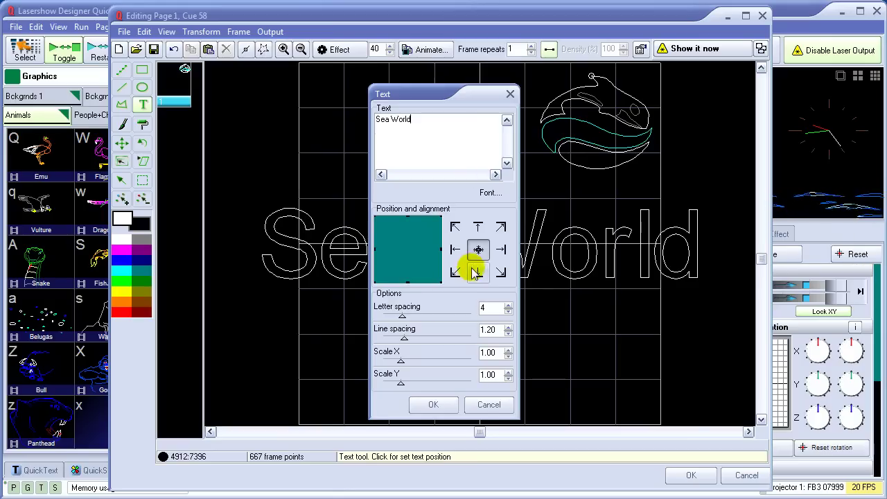
click(435, 404)
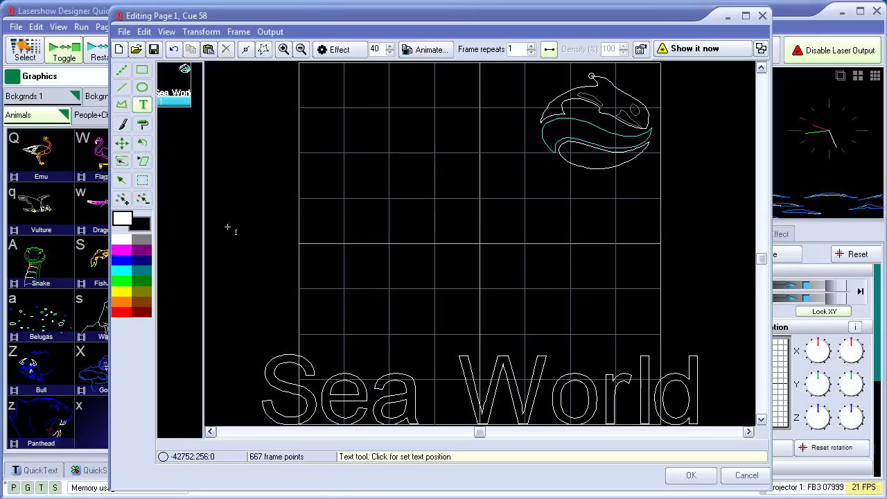
- Select the Sea World text, shrink it, move it up-left, and colour it blue
click(143, 181)
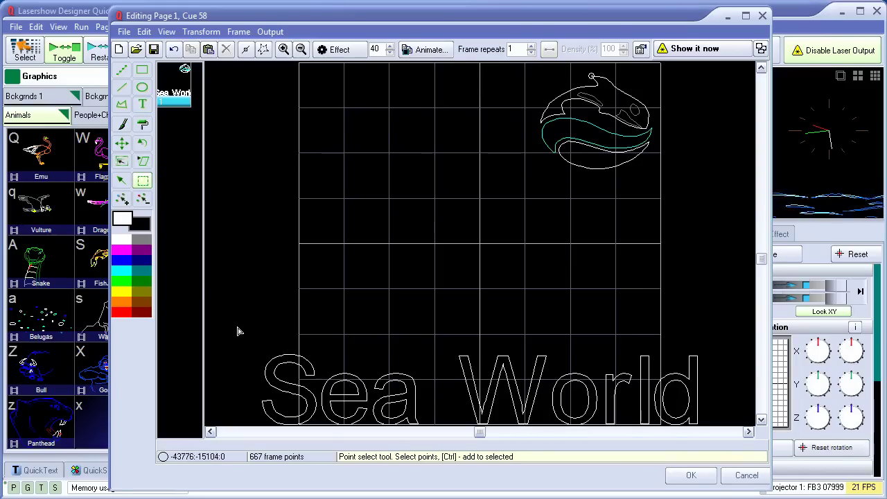
drag(512, 429, 708, 426)
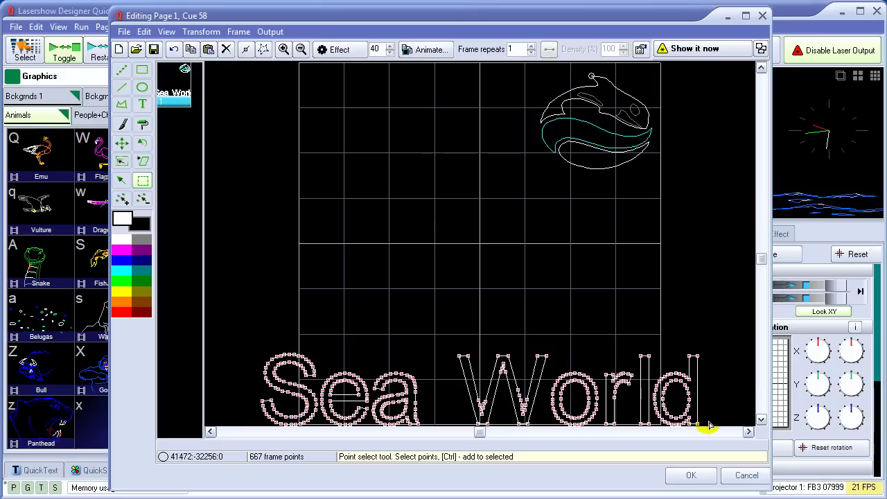
click(121, 161)
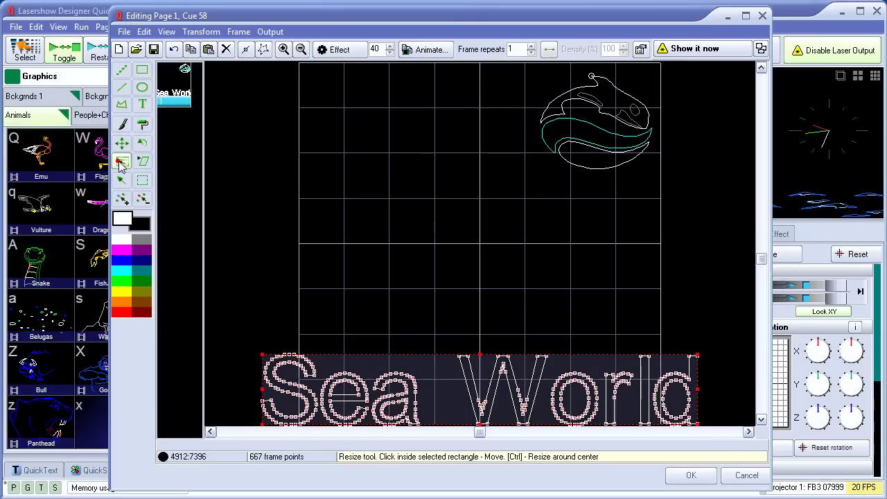
drag(260, 424, 366, 410)
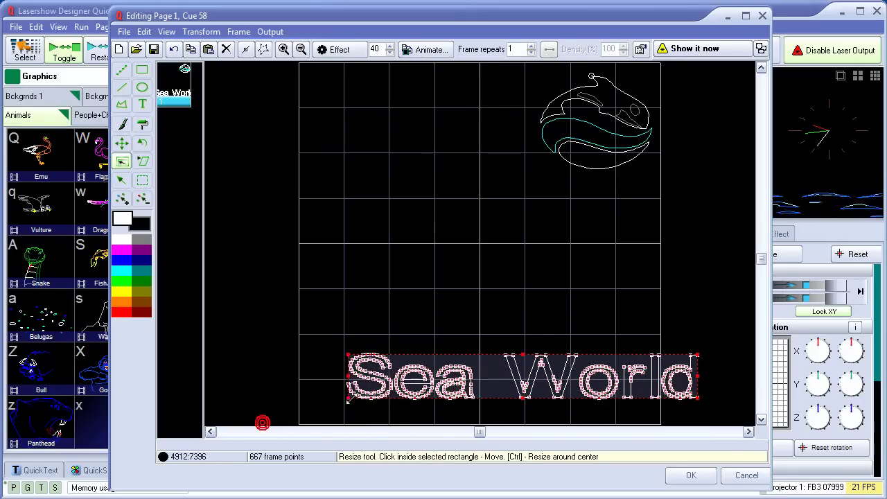
drag(519, 390, 462, 378)
click(124, 258)
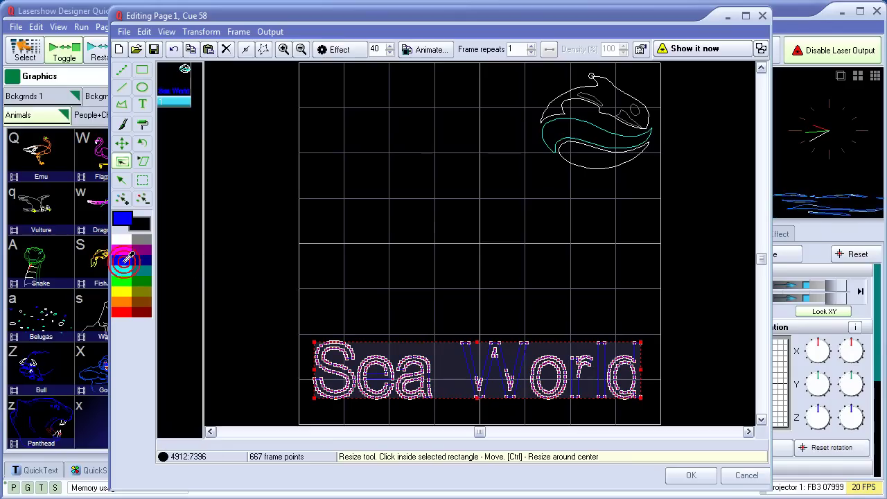
- Select the fish, enlarge it, and move it toward the frame centre
click(142, 179)
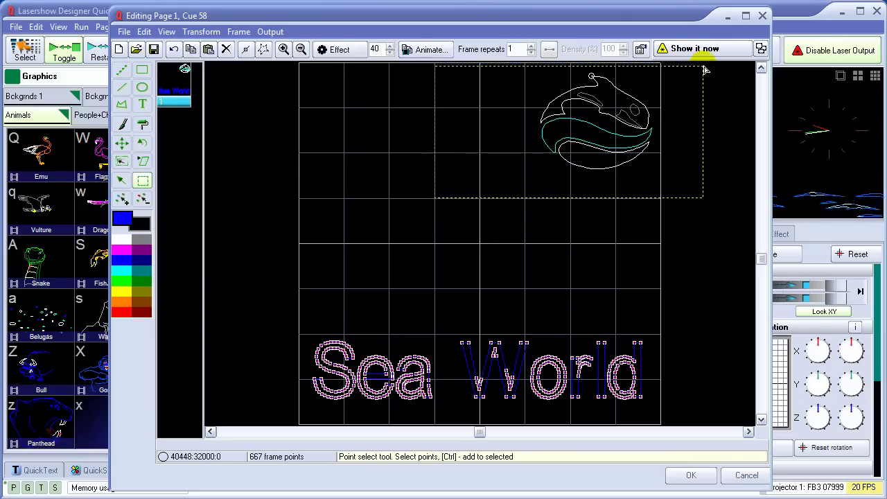
drag(651, 154, 705, 70)
click(121, 163)
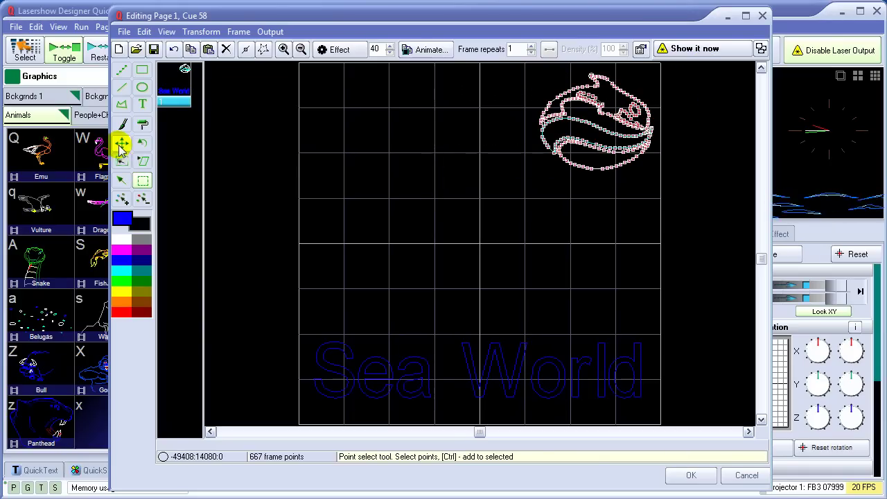
click(121, 162)
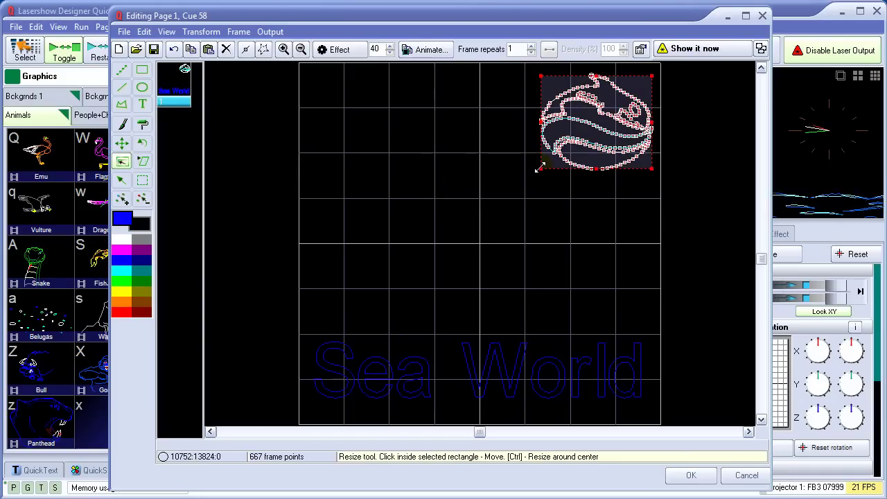
drag(540, 168, 459, 212)
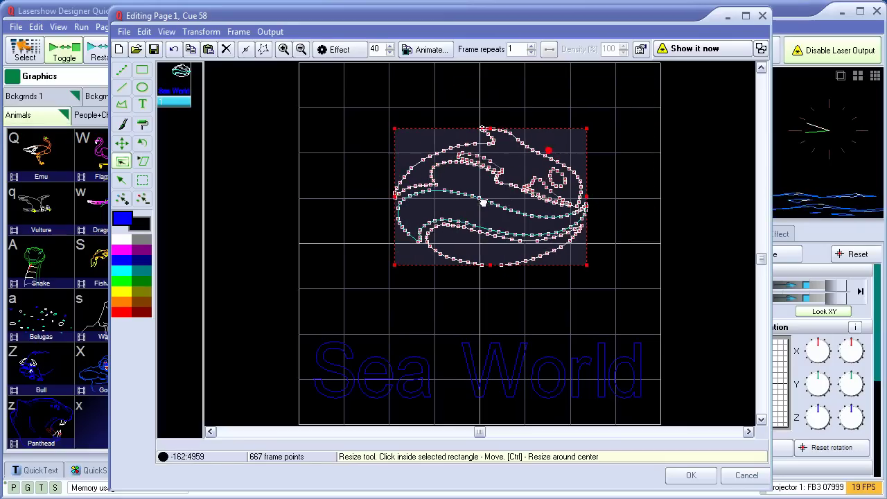
drag(483, 201, 462, 221)
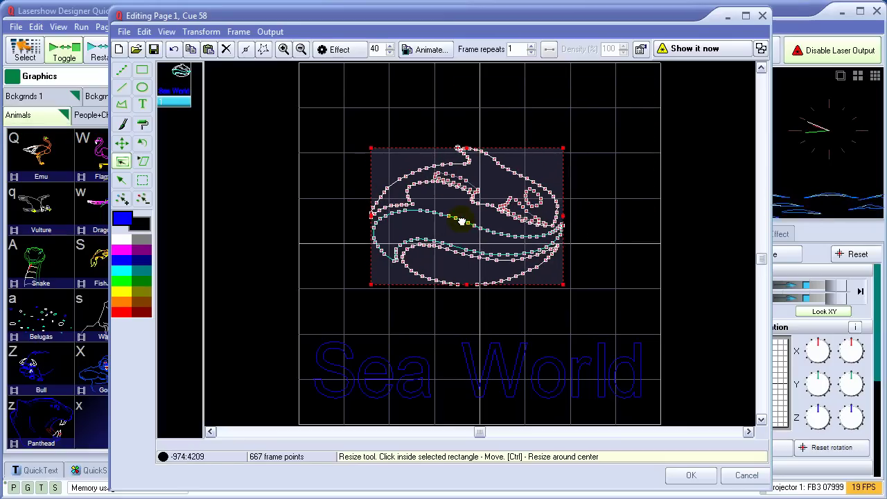
- Shear the fish from its lower-left and top-right corners into a slanted shape
click(144, 162)
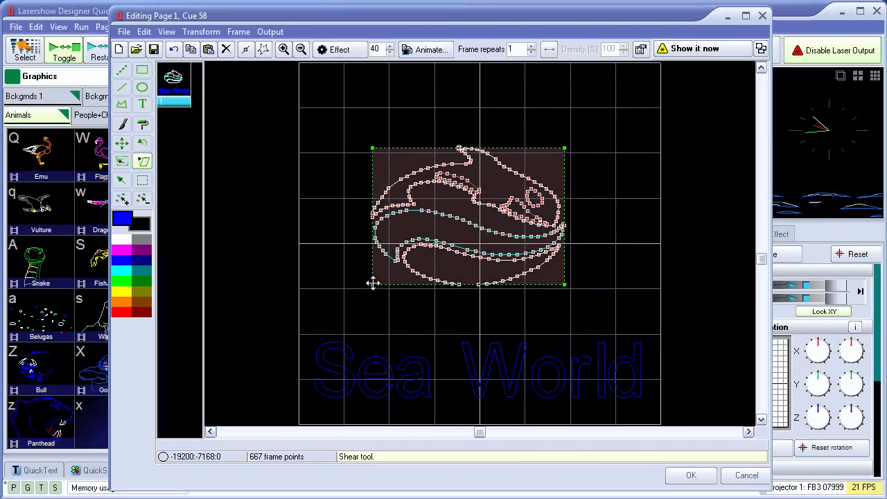
drag(373, 282, 308, 319)
drag(564, 148, 633, 86)
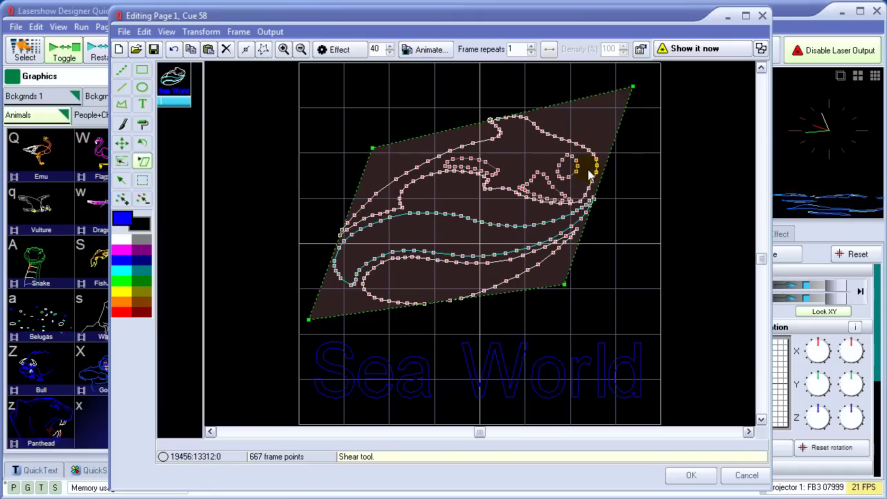
- Apply the Write In effect and jump to the last of the 40 frames
click(340, 50)
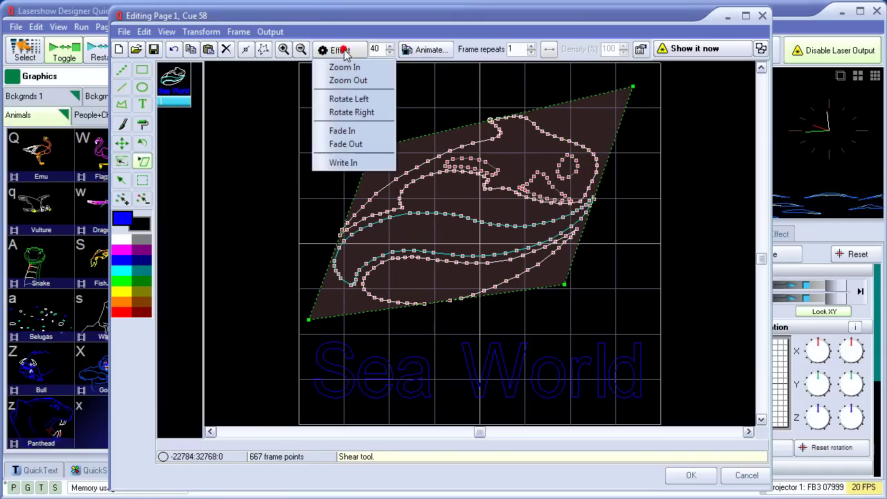
click(343, 162)
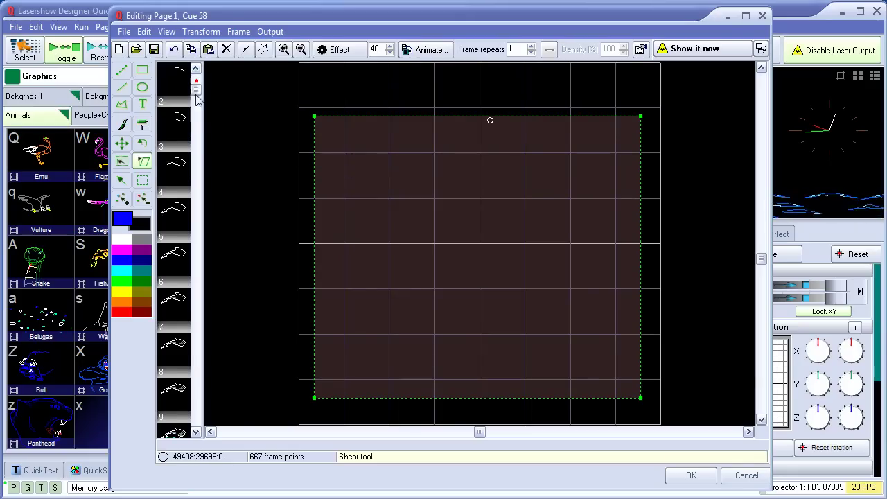
drag(198, 101, 196, 425)
click(176, 313)
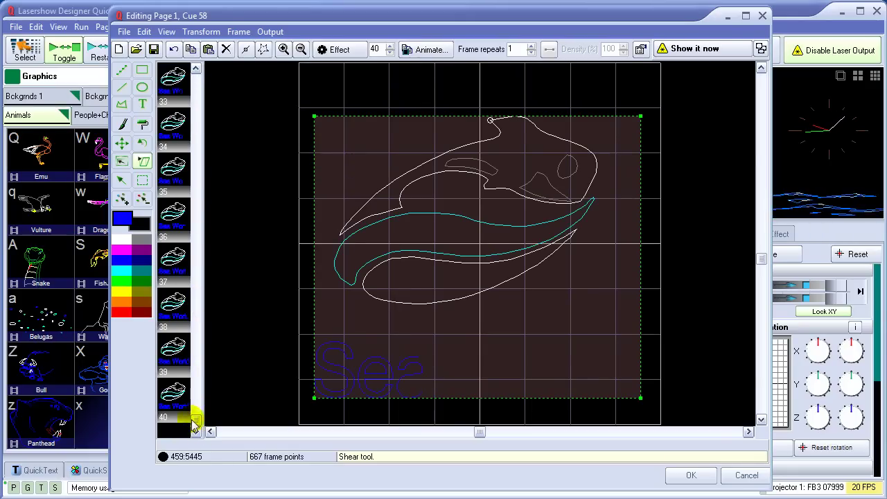
- Show the animation on the laser, stop output, and close the editor with OK
click(695, 49)
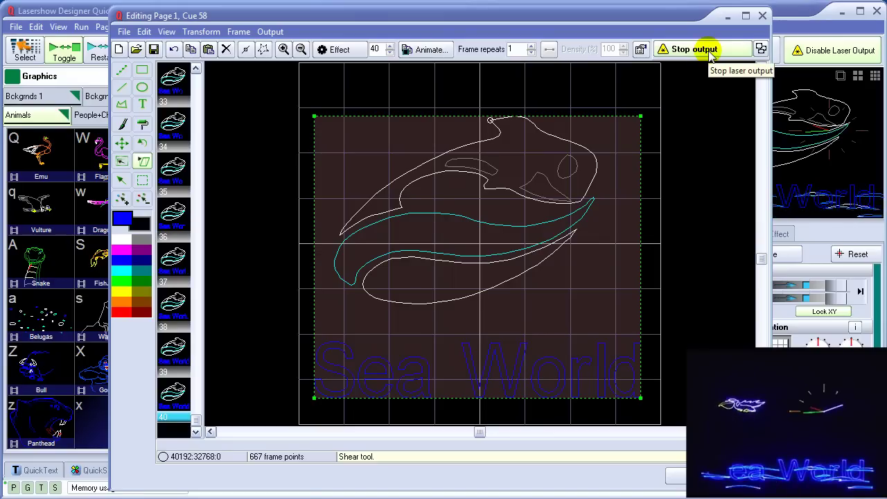
click(710, 52)
click(687, 474)
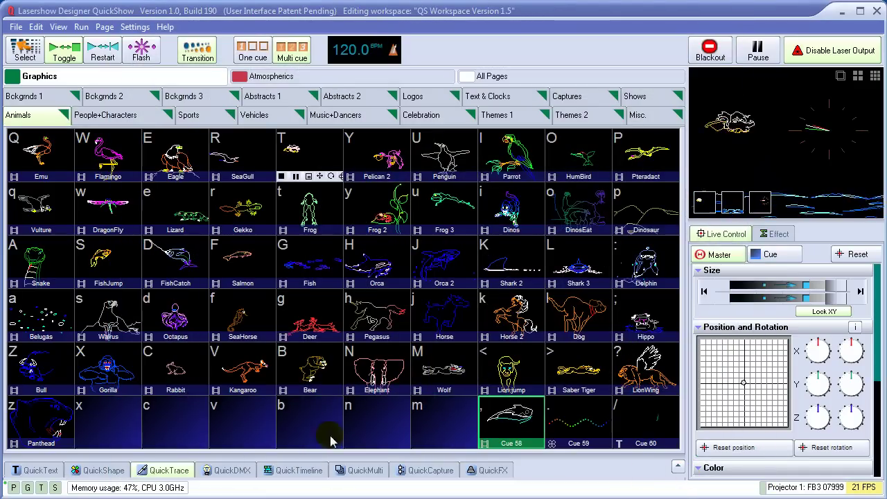
- In QuickTimeline, load Showtime Tutorial.wav as the timeline soundtrack
click(288, 472)
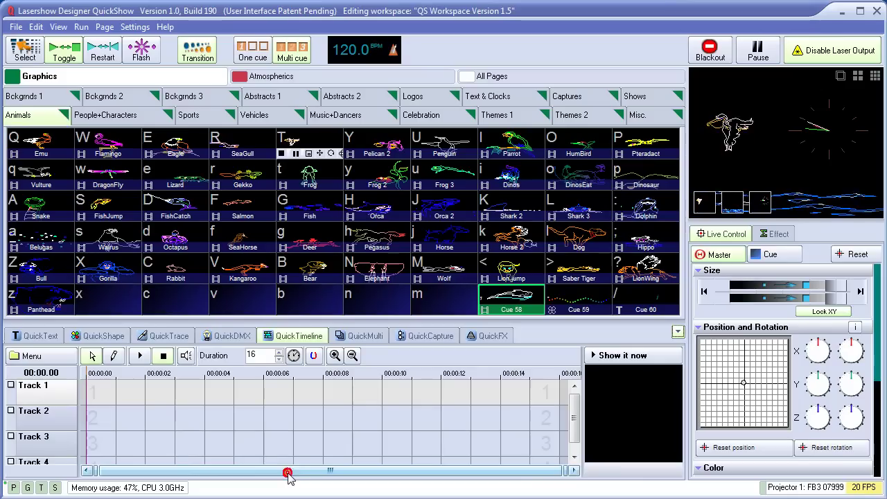
click(187, 357)
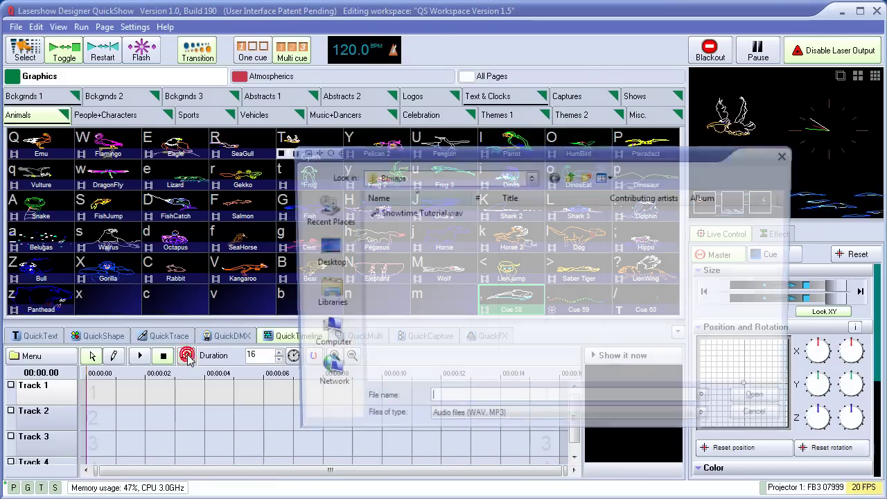
click(388, 215)
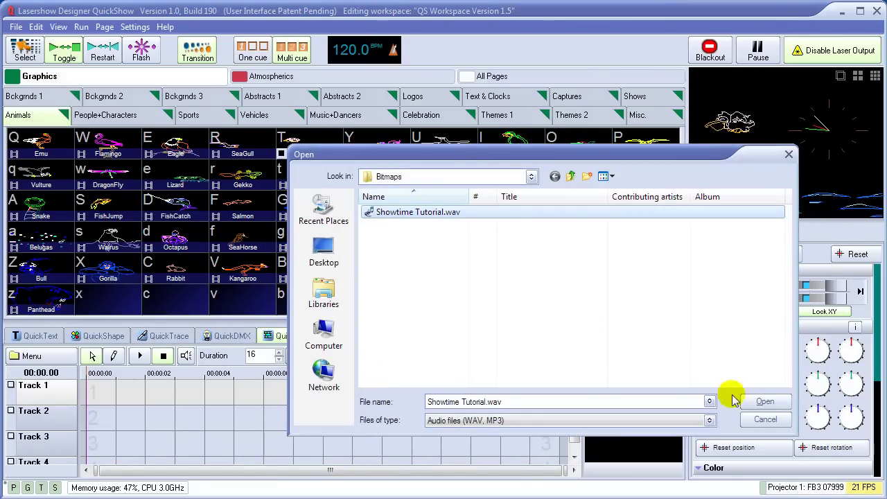
click(764, 402)
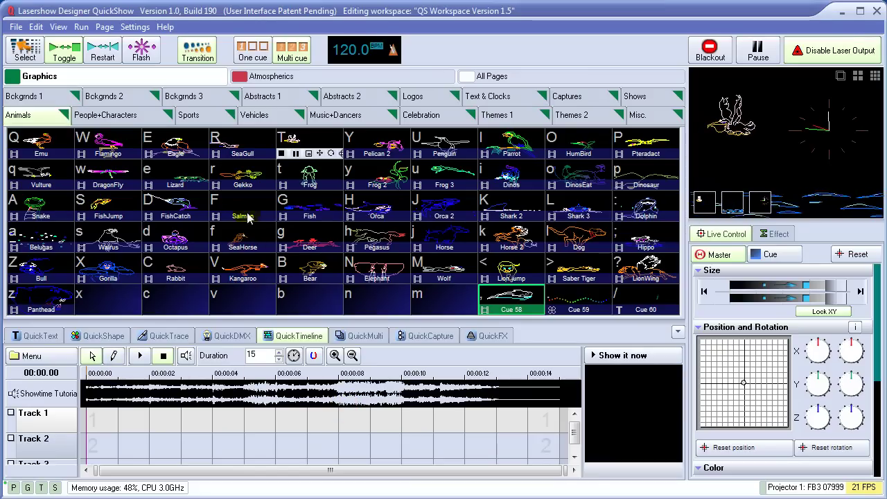
- Place the Diamond cue from the Themes 2 page onto Track 1
click(575, 116)
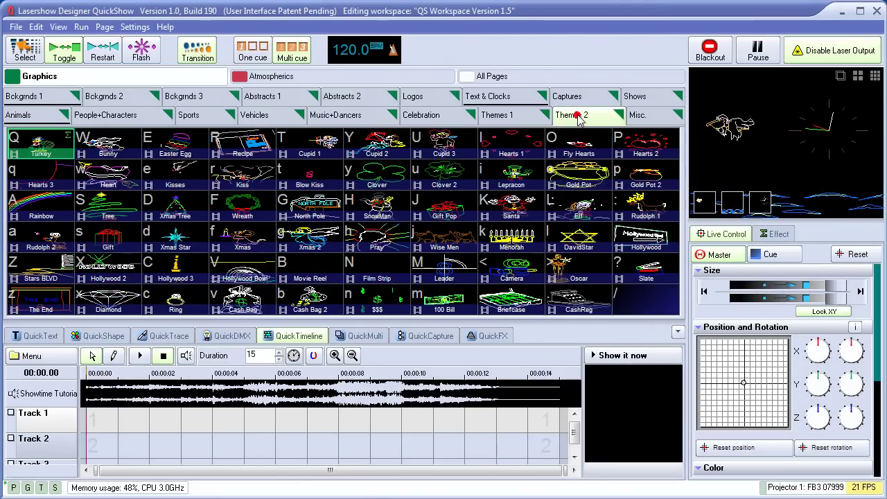
click(25, 50)
click(117, 312)
mouse_move(116, 310)
mouse_down()
mouse_move(103, 430)
mouse_move(249, 426)
mouse_up()
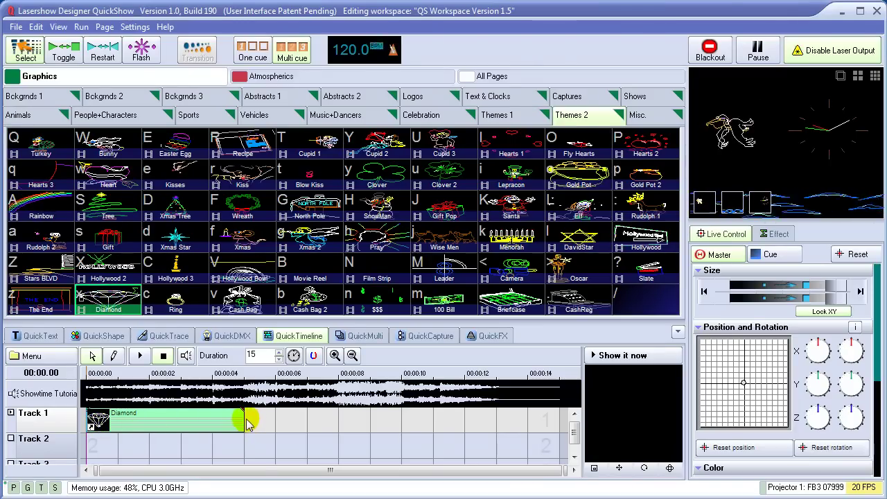
- Place Hearts 1 on Track 2 near 00:00:03 and lengthen the clip
click(513, 148)
drag(287, 399, 216, 452)
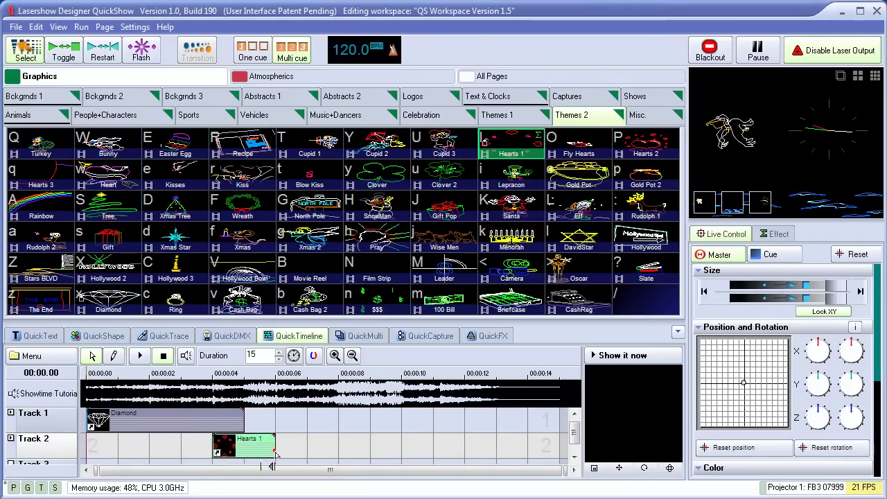
drag(275, 452, 371, 450)
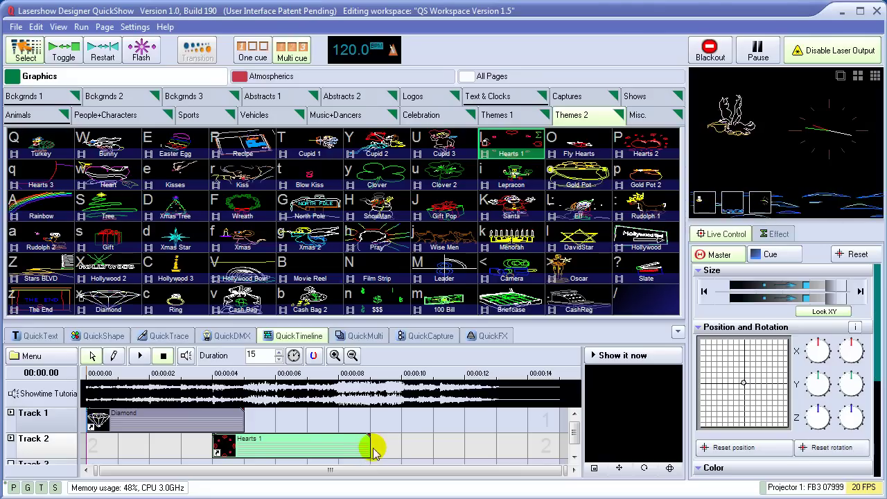
- Fade out the Diamond clip's end and scrub to preview the crossfade into Hearts 1
click(209, 373)
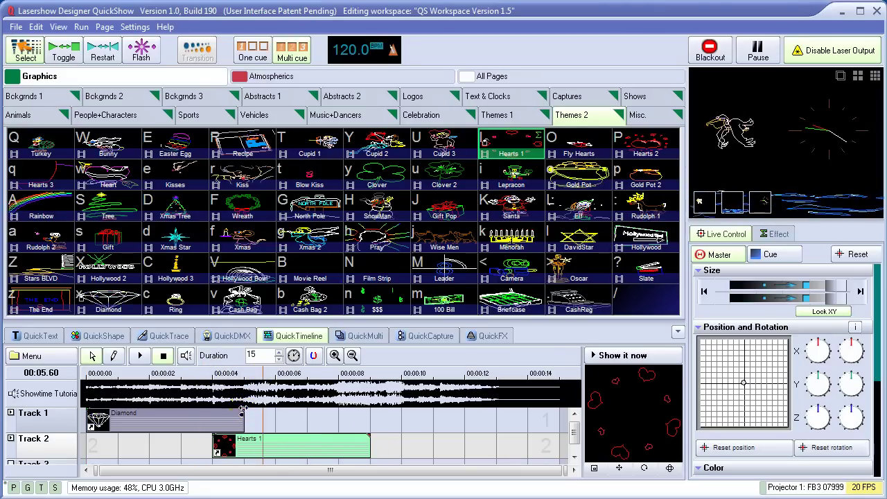
drag(242, 409, 205, 414)
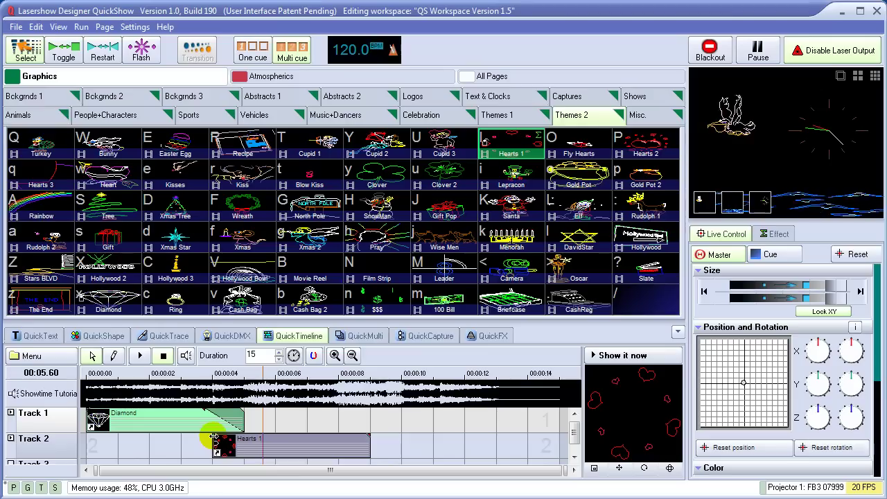
click(213, 437)
mouse_move(236, 373)
mouse_down()
mouse_move(185, 372)
mouse_move(379, 391)
mouse_up()
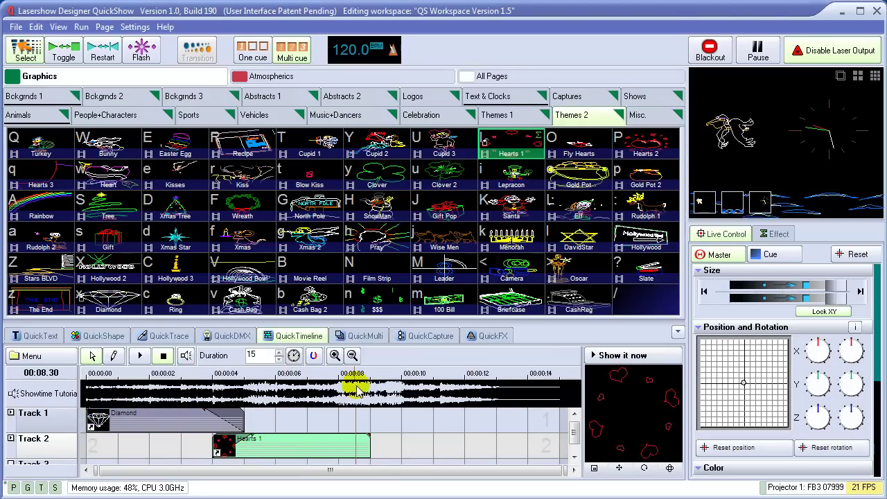
- Add Hearts 2 to Track 3 at about 8 seconds, lengthened toward the show's end
click(576, 434)
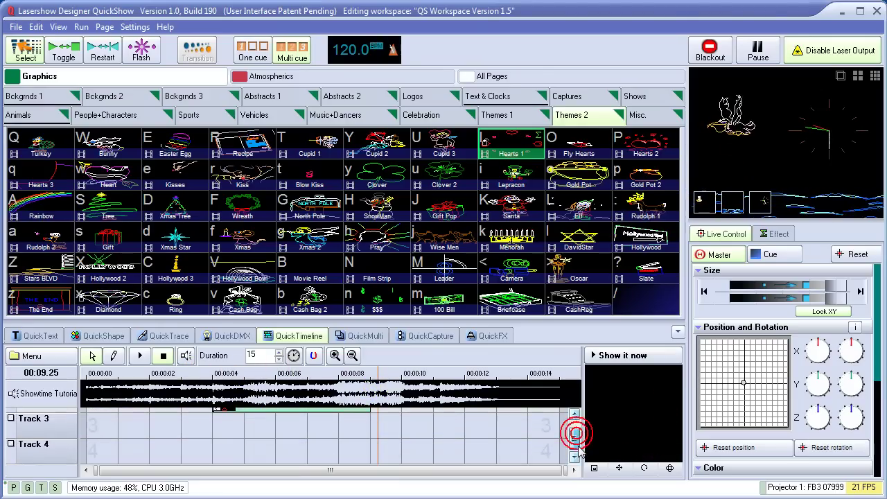
click(651, 154)
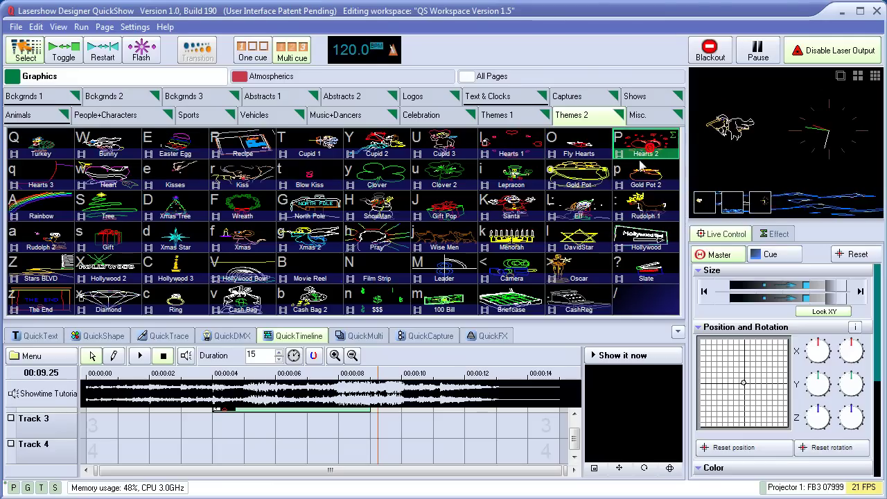
click(345, 431)
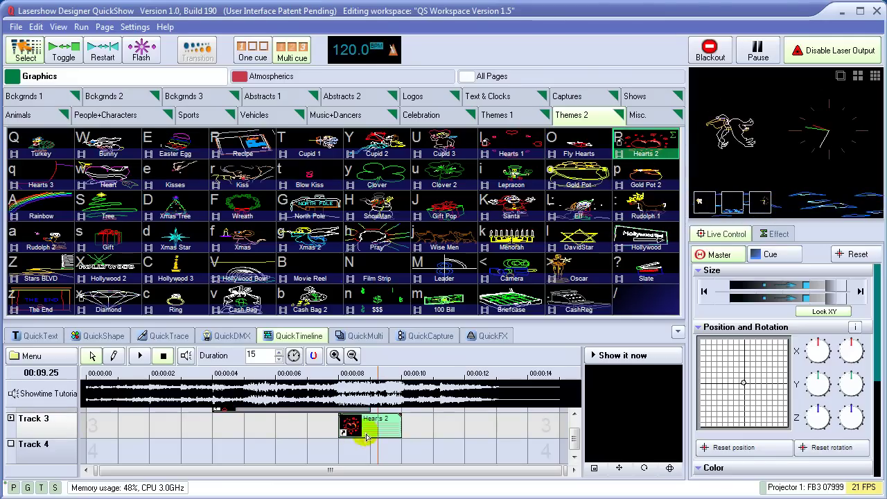
drag(402, 431, 540, 433)
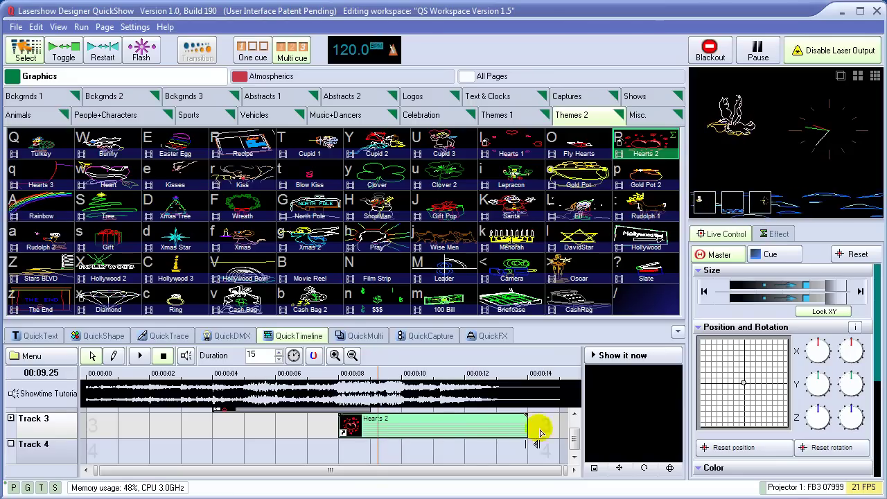
click(379, 431)
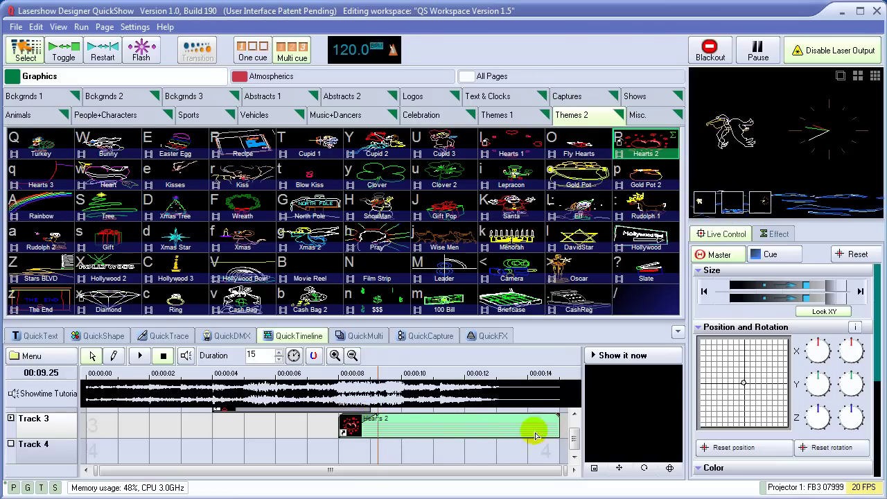
- Fade out the end of Hearts 1 into Hearts 2
scroll(572, 438, up, 2)
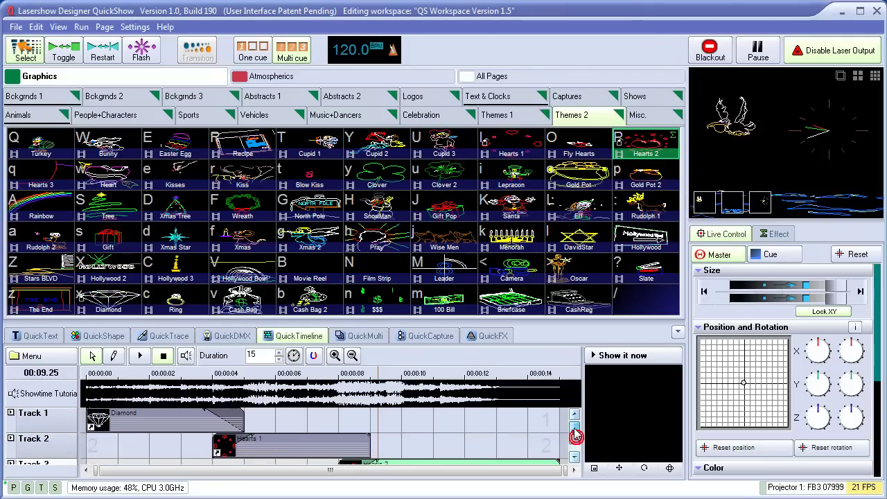
click(364, 440)
mouse_move(297, 374)
mouse_down()
mouse_move(401, 375)
mouse_move(133, 375)
mouse_up()
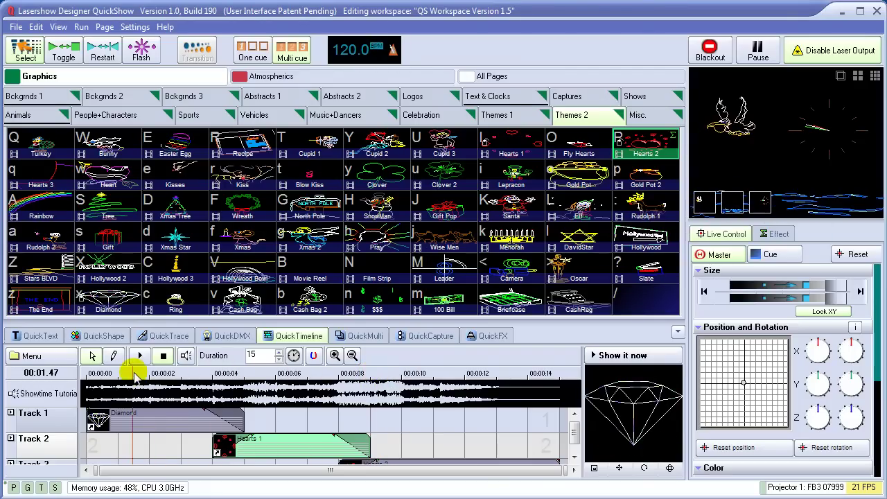
- Play the show to the laser output, stop output, and save it into the empty Themes 2 cell
click(139, 357)
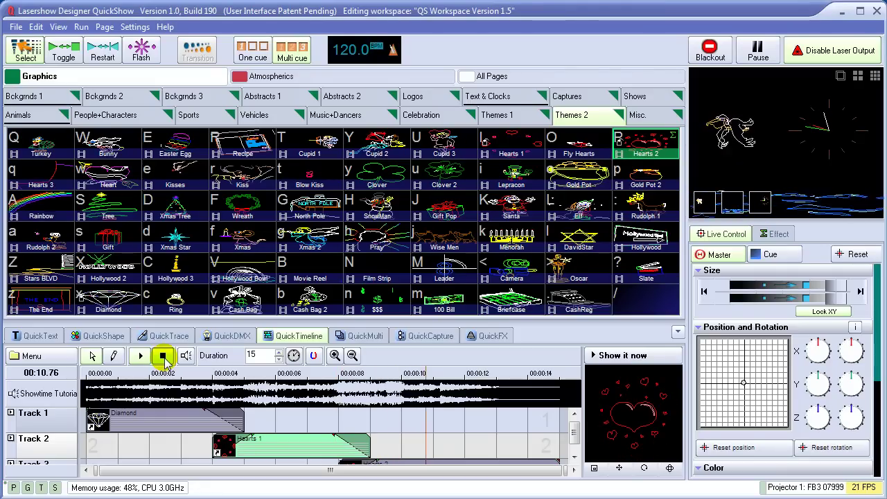
click(610, 356)
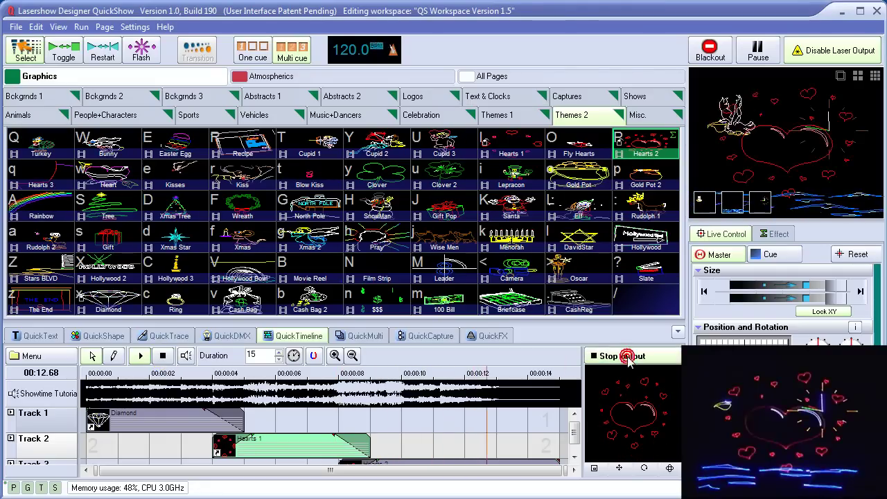
click(628, 358)
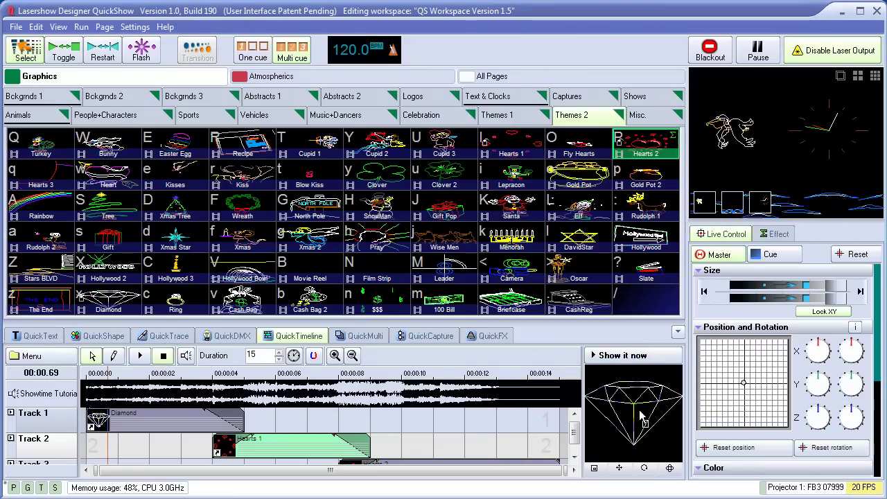
click(645, 303)
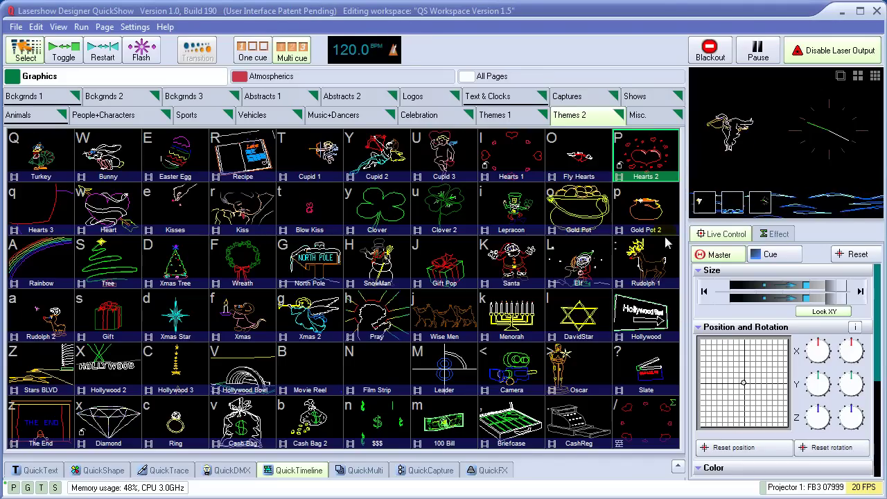
- Black out the output, then play the Diamond cue on the Atmospherics Statics page
click(714, 59)
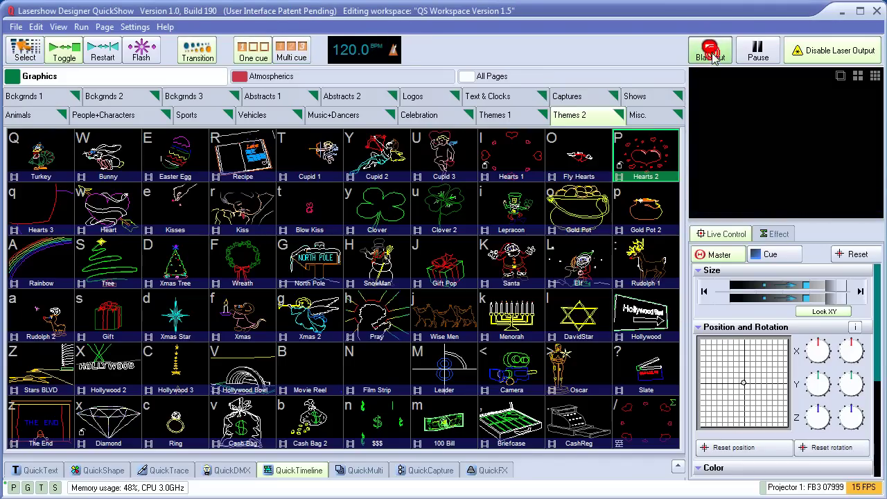
click(381, 79)
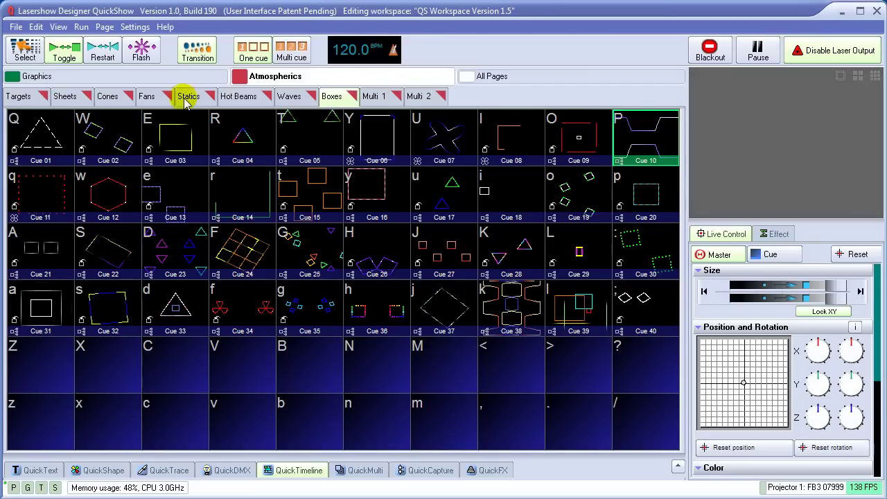
click(189, 97)
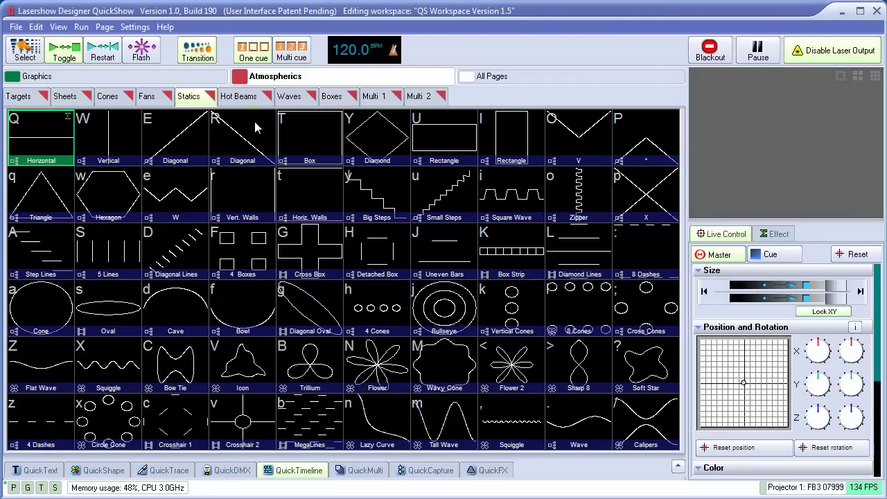
click(367, 140)
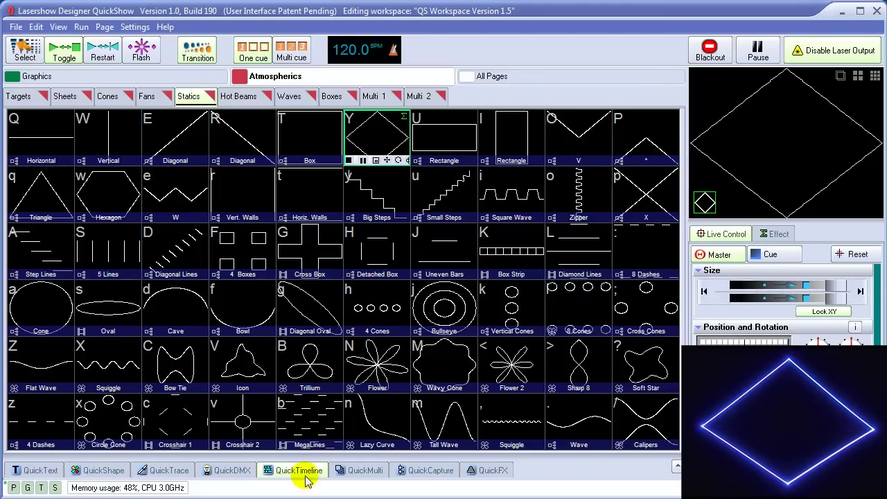
- Apply the B V colour, Chop intensity and Swirl structure QuickFX to the Diamond
click(491, 471)
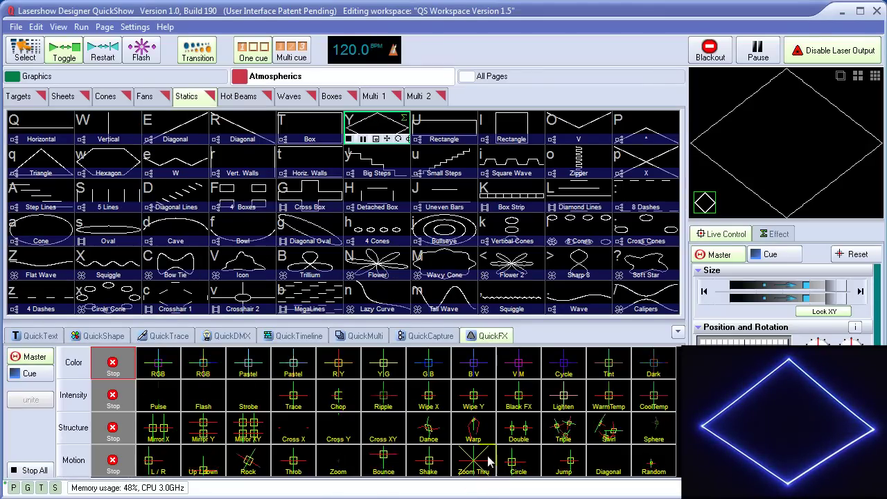
click(475, 365)
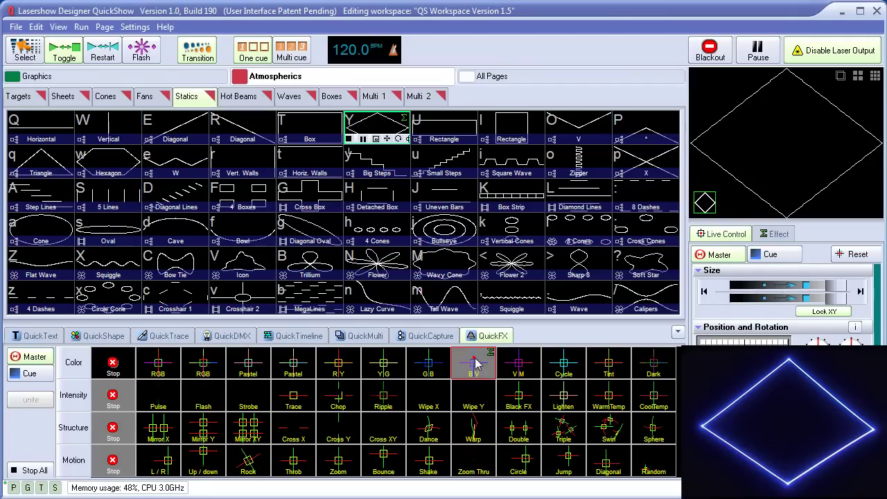
click(339, 402)
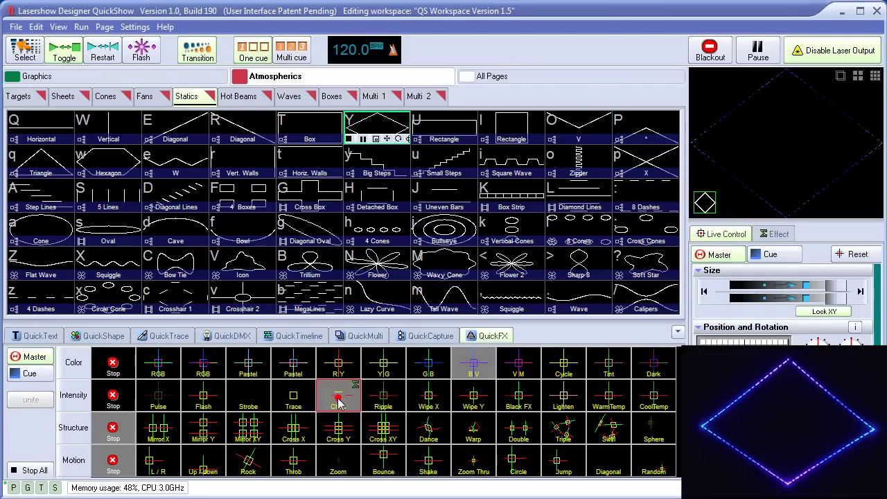
click(609, 433)
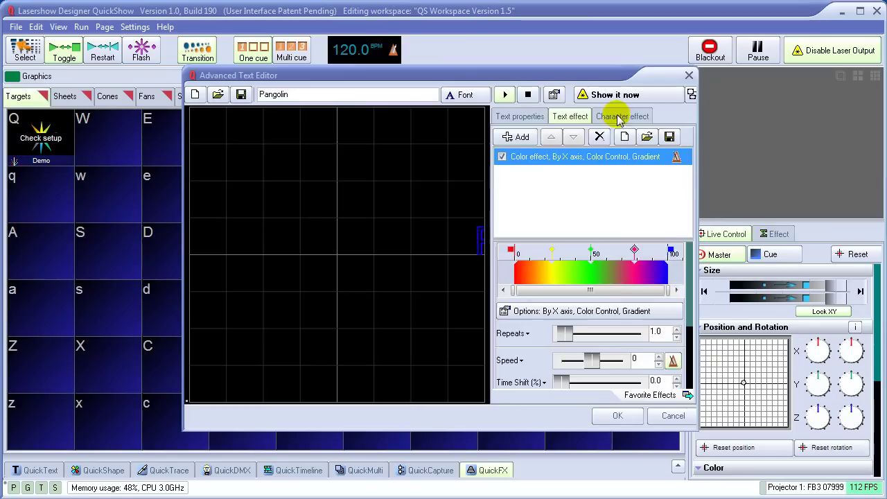
- Add an oscillating Roto Z character effect to the Pangolin text
click(618, 116)
click(518, 182)
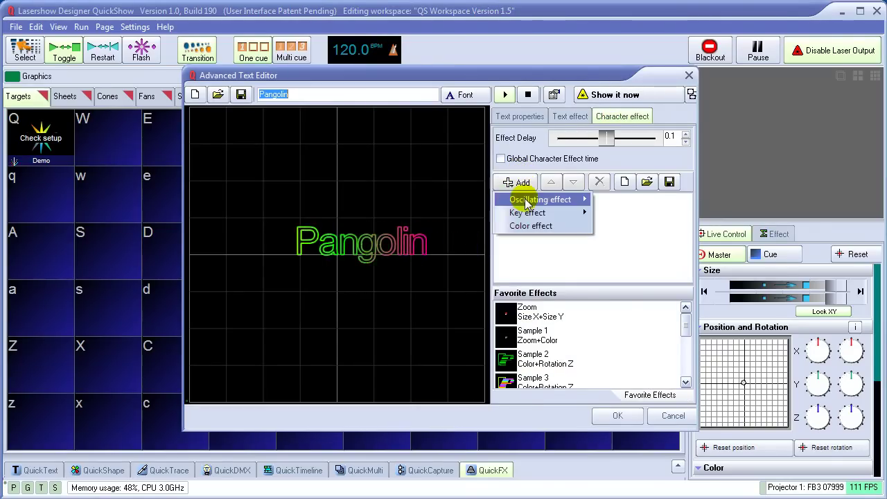
click(525, 198)
click(648, 284)
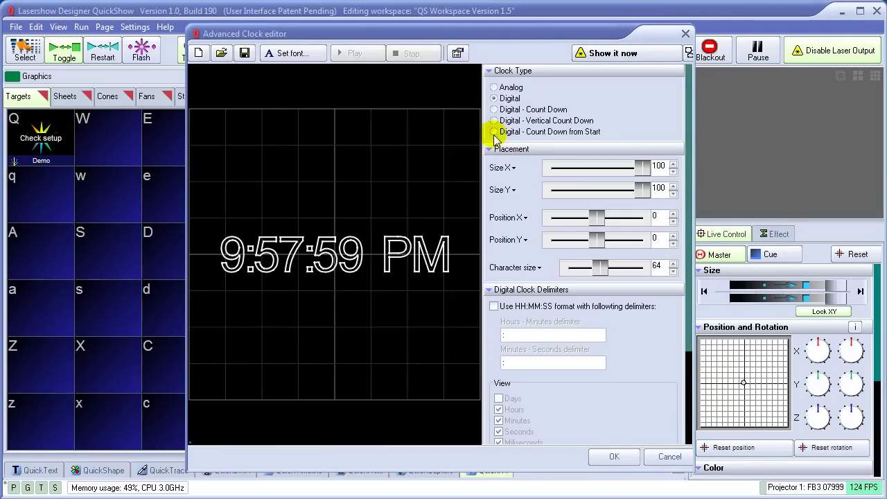
- Set the clock to Digital - Count Down from Start and run the 60-second countdown
click(493, 132)
click(359, 54)
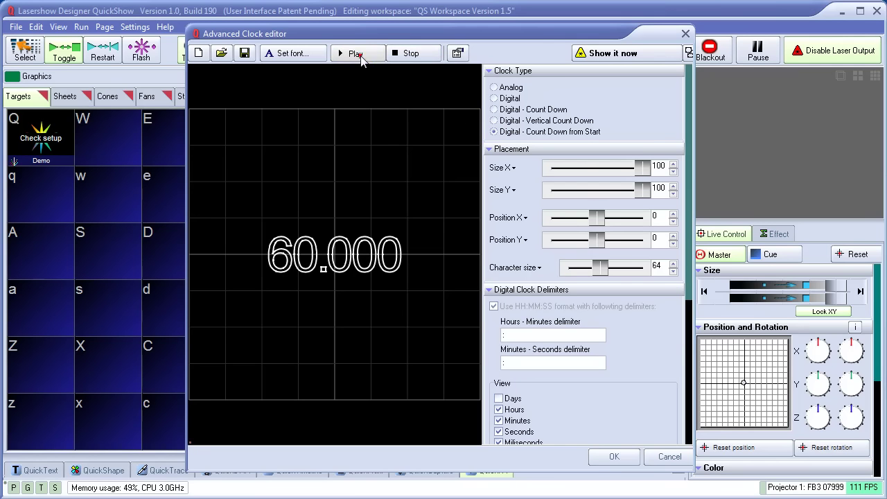